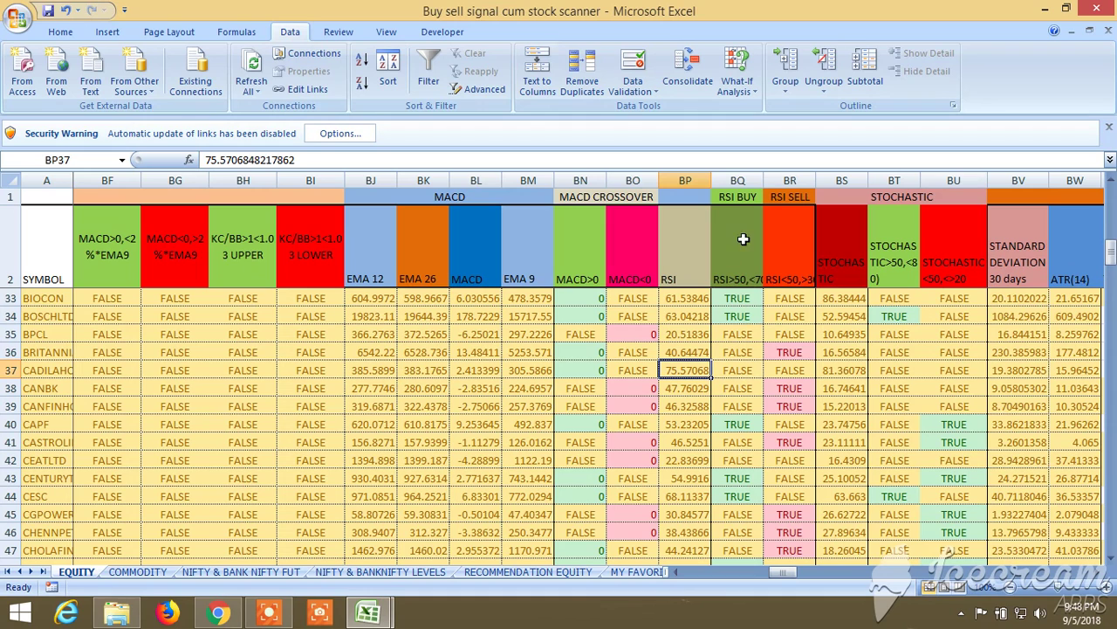
- Turn on filtering for header row 2 and filter the Probability 1 BUY column to show only 0
{"action": "left_click", "coordinate": [12, 259]}
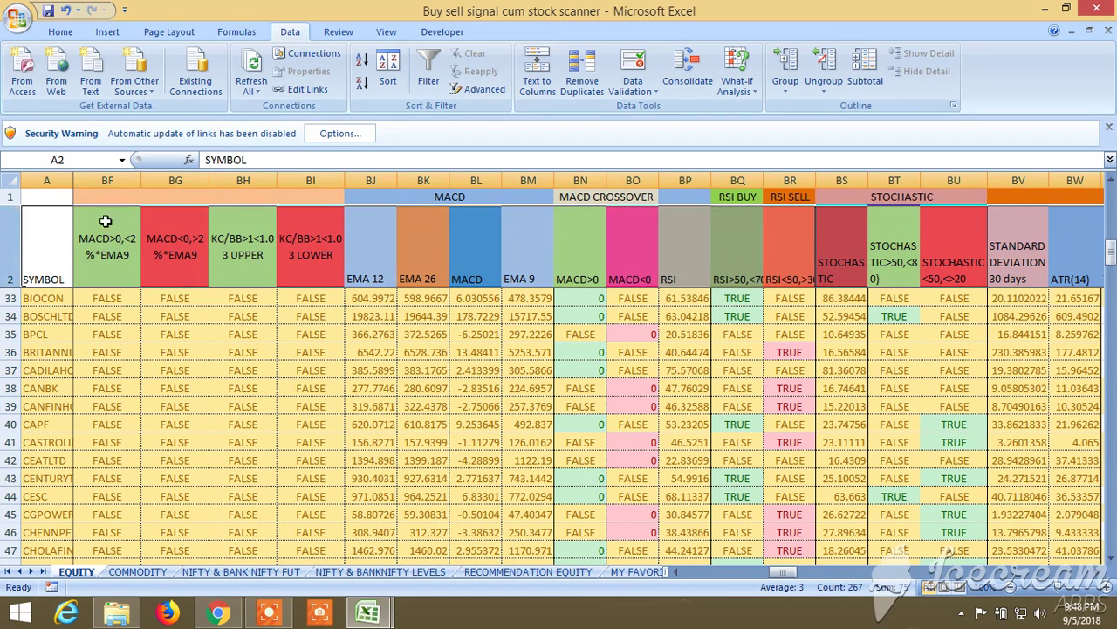
{"action": "left_click", "coordinate": [427, 74]}
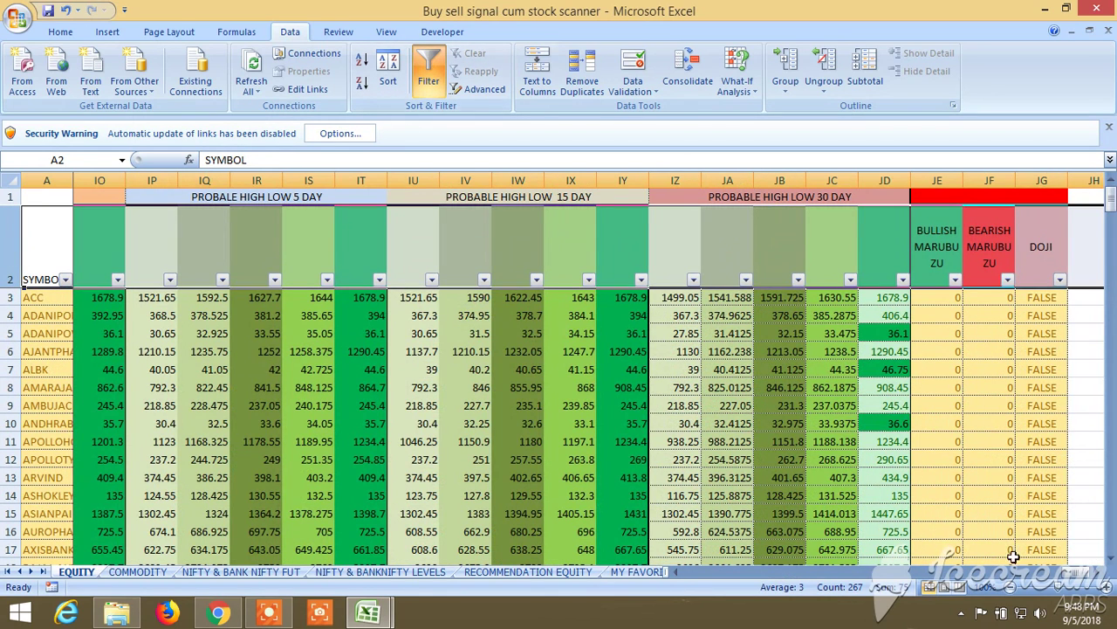
{"action": "left_click_drag", "start_coordinate": [1097, 571], "coordinate": [1026, 594]}
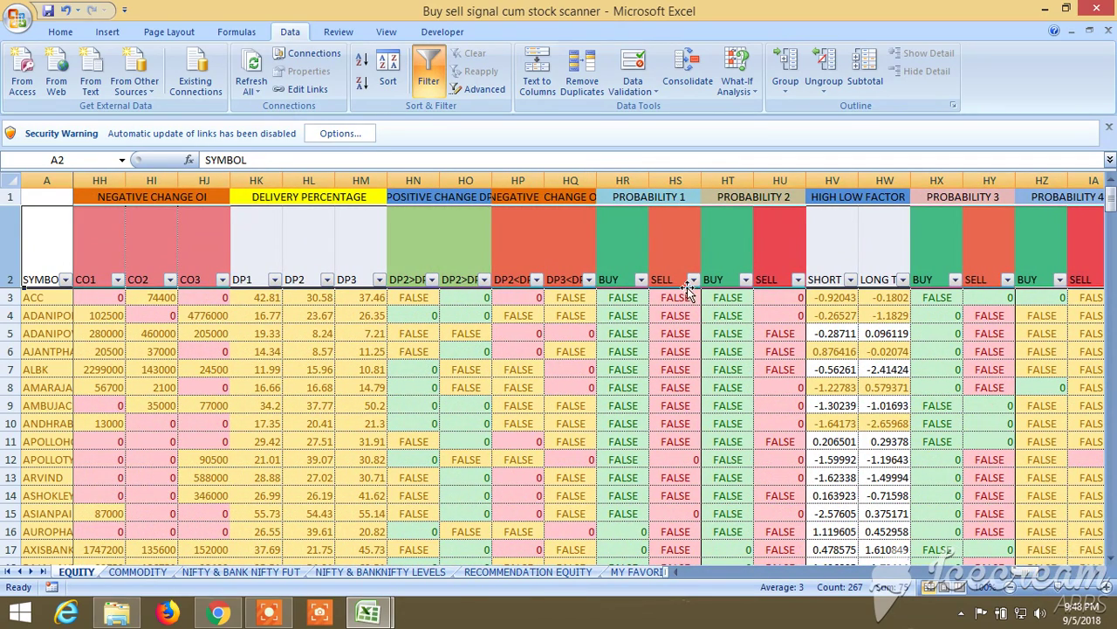
{"action": "left_click", "coordinate": [641, 280]}
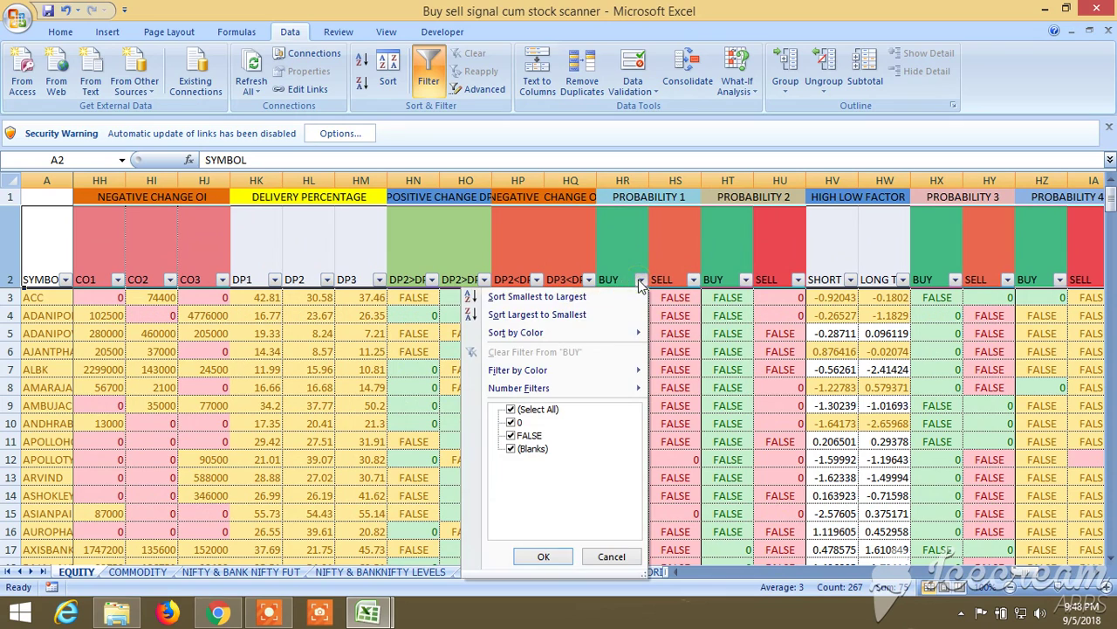
{"action": "left_click", "coordinate": [514, 449]}
{"action": "left_click", "coordinate": [512, 436]}
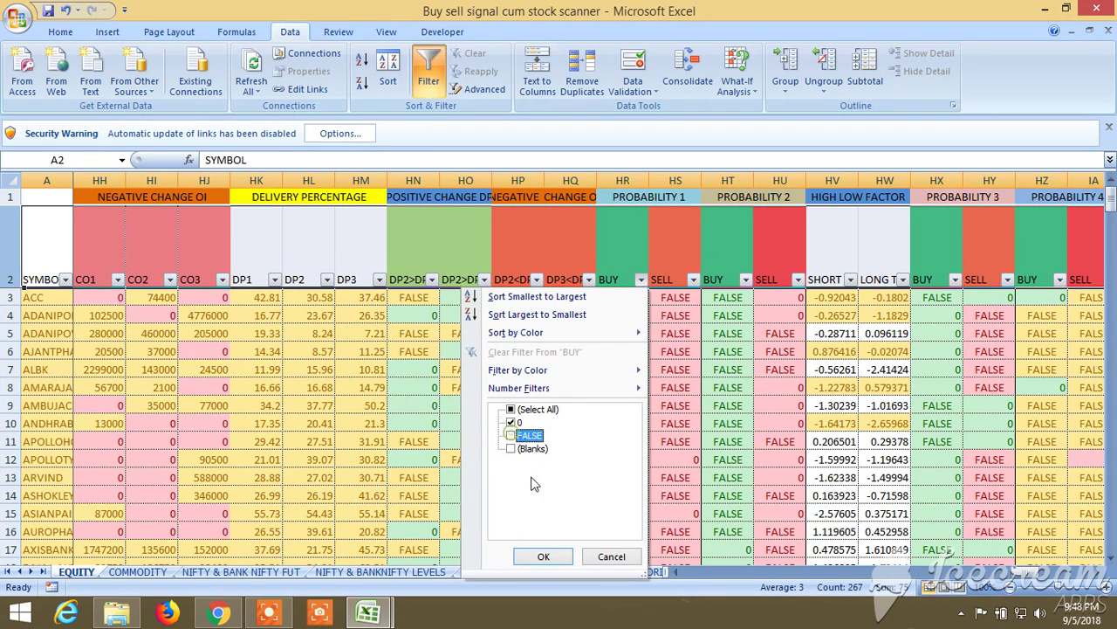
{"action": "left_click", "coordinate": [543, 556]}
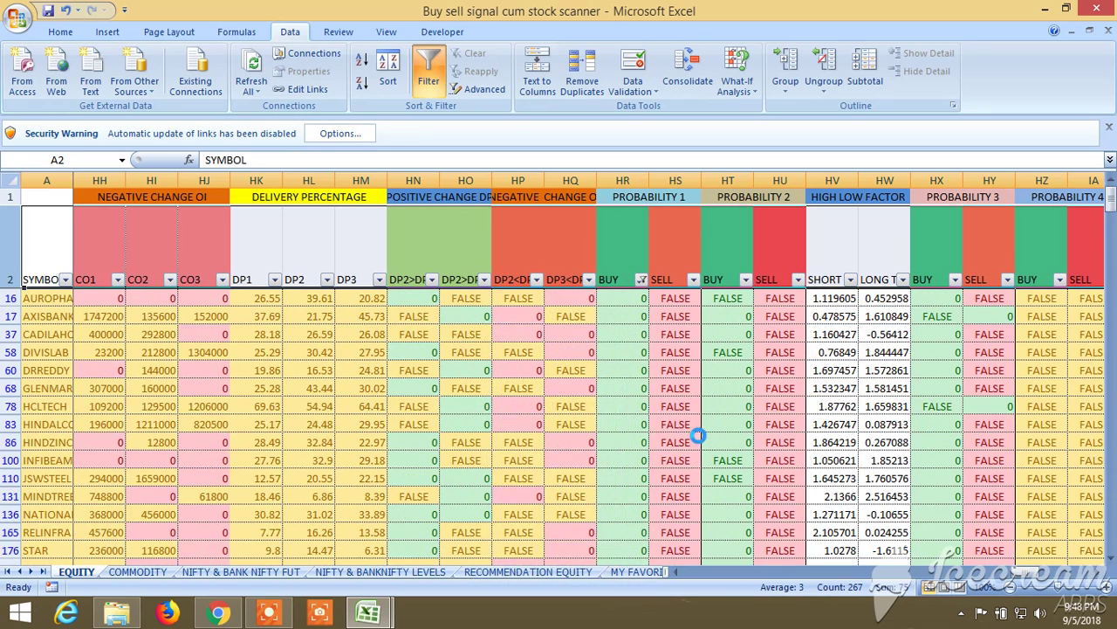
- Filter the BUY columns of Probability 2 and Probability 3 to show only 0
{"action": "left_click", "coordinate": [745, 279]}
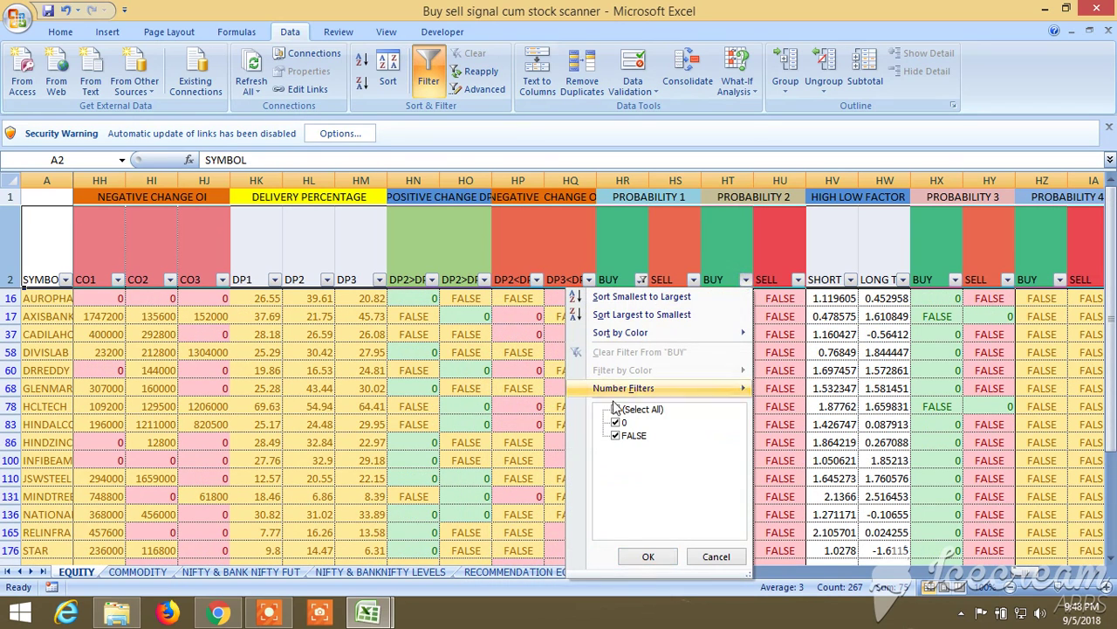
{"action": "left_click", "coordinate": [617, 435]}
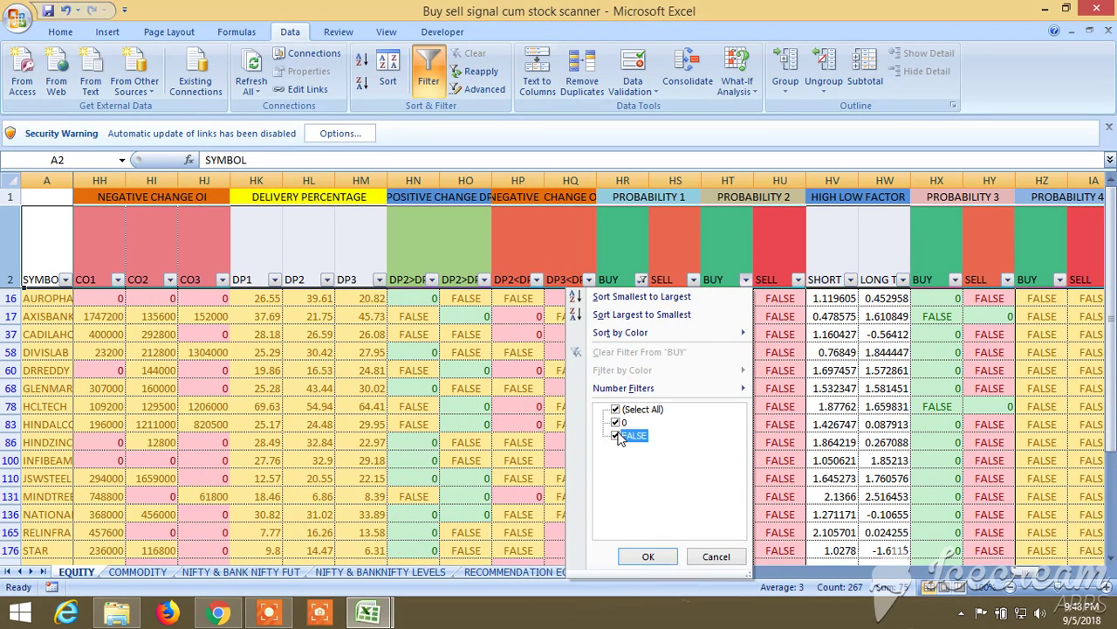
{"action": "left_click", "coordinate": [648, 556]}
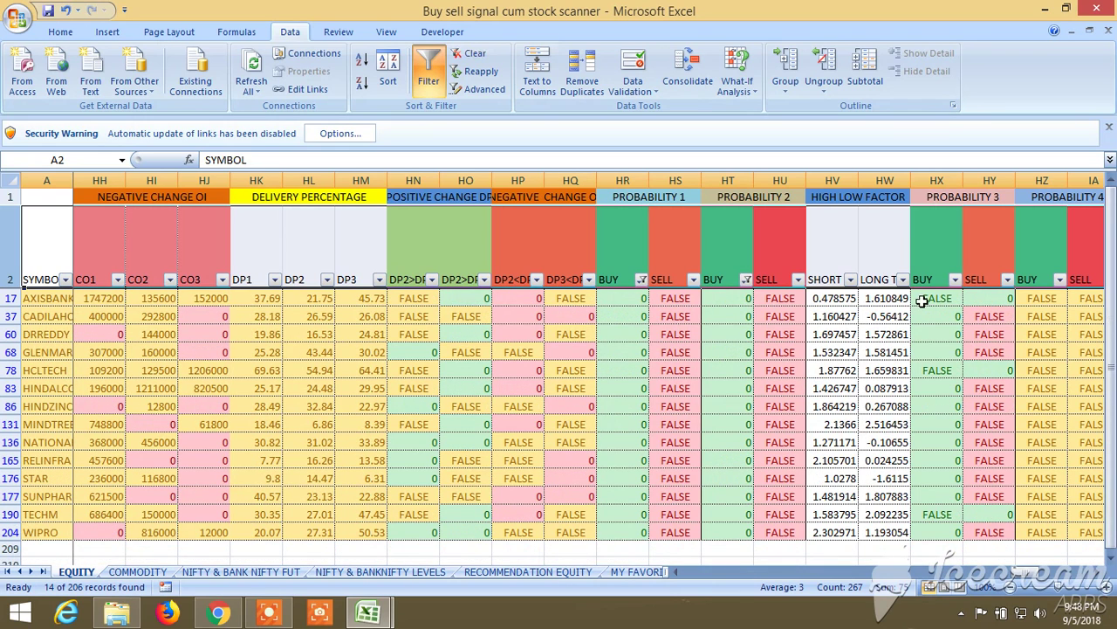
{"action": "left_click", "coordinate": [955, 280]}
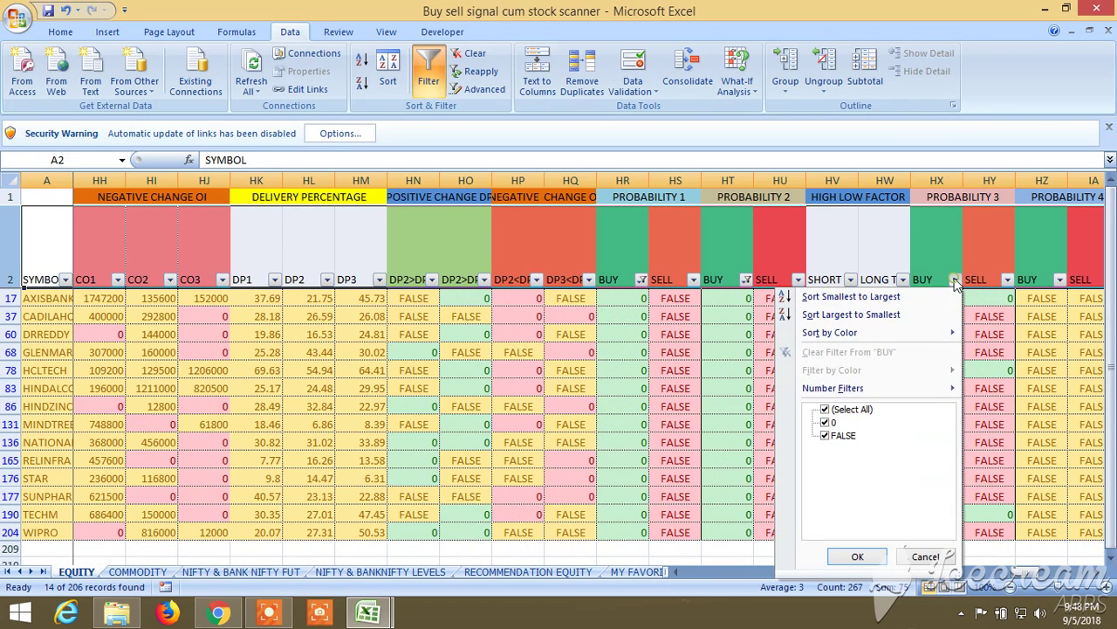
{"action": "left_click", "coordinate": [845, 435]}
{"action": "left_click", "coordinate": [853, 556]}
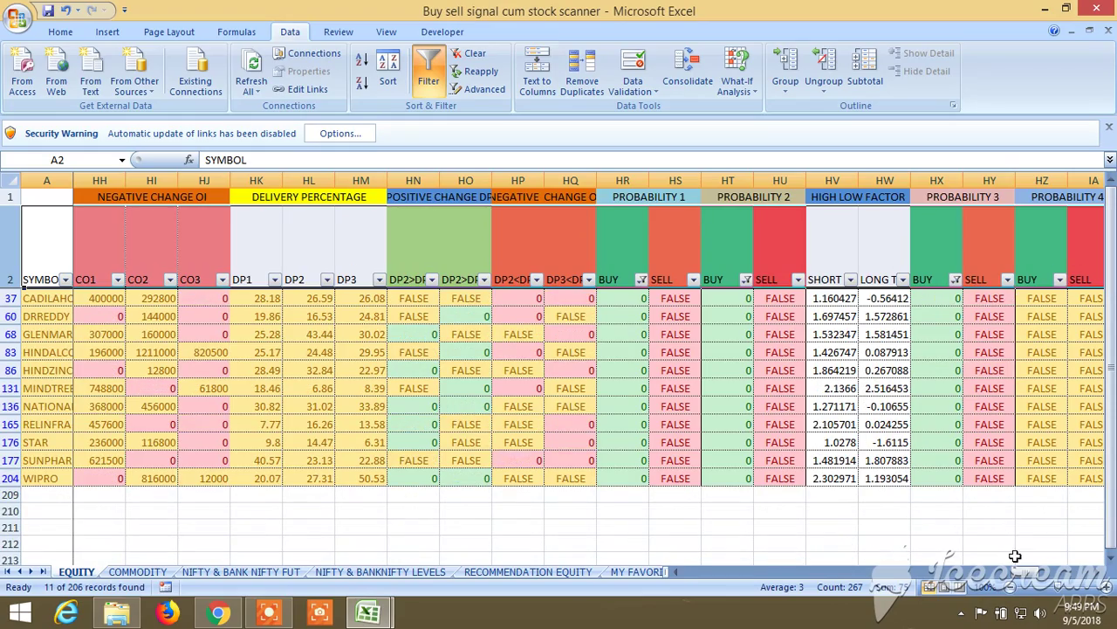
{"action": "left_click_drag", "start_coordinate": [1020, 571], "coordinate": [648, 580]}
{"action": "left_click", "coordinate": [649, 581]}
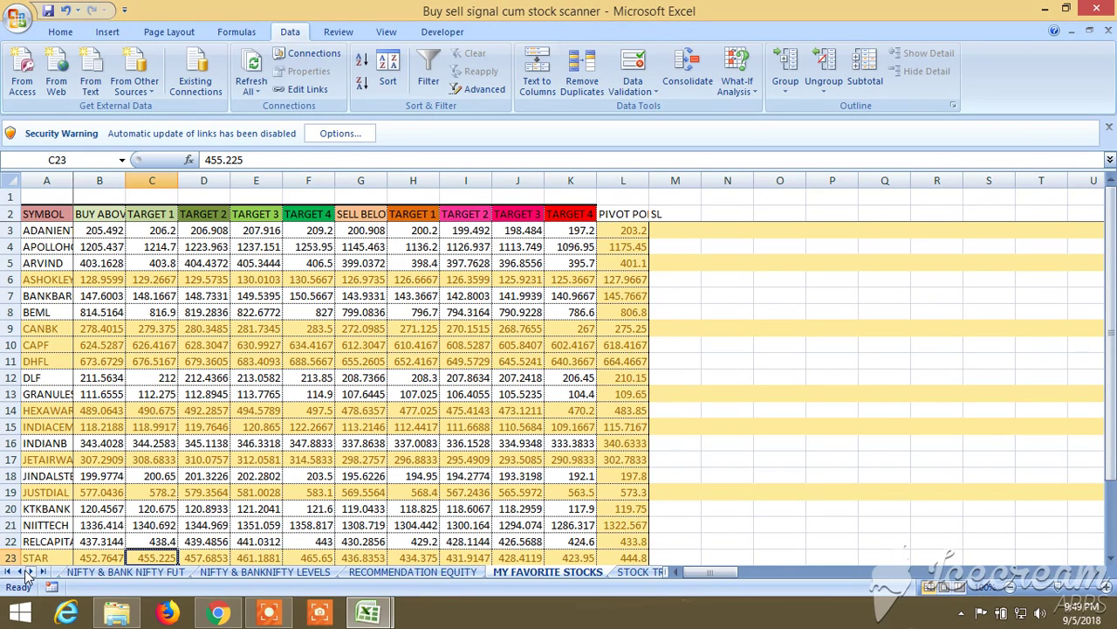
{"action": "left_click", "coordinate": [18, 572]}
{"action": "left_click", "coordinate": [19, 573]}
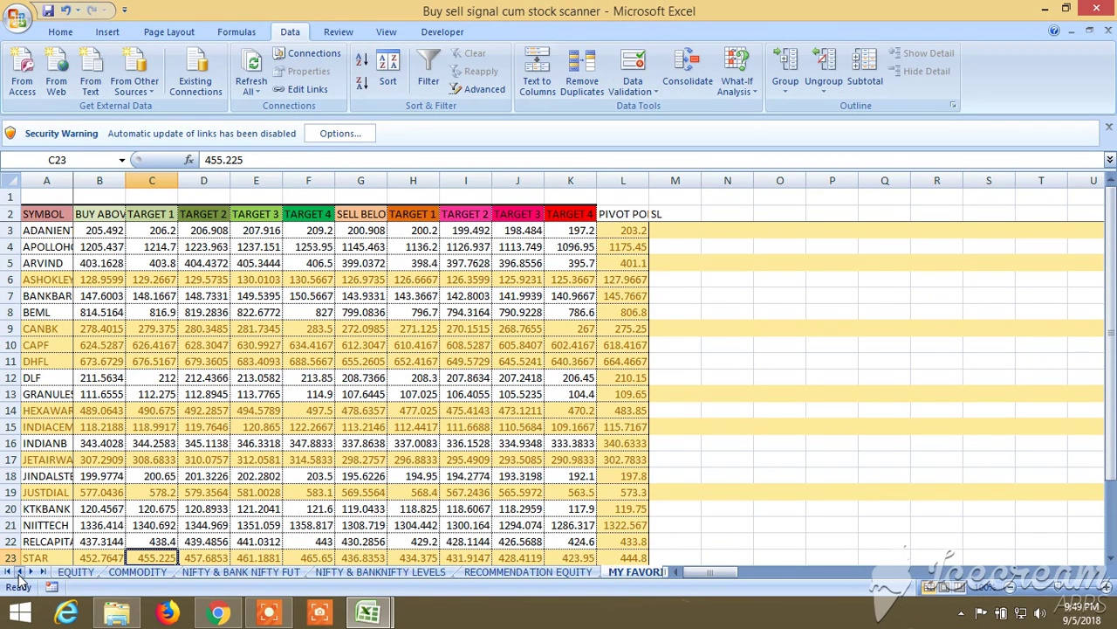
{"action": "left_click", "coordinate": [85, 573]}
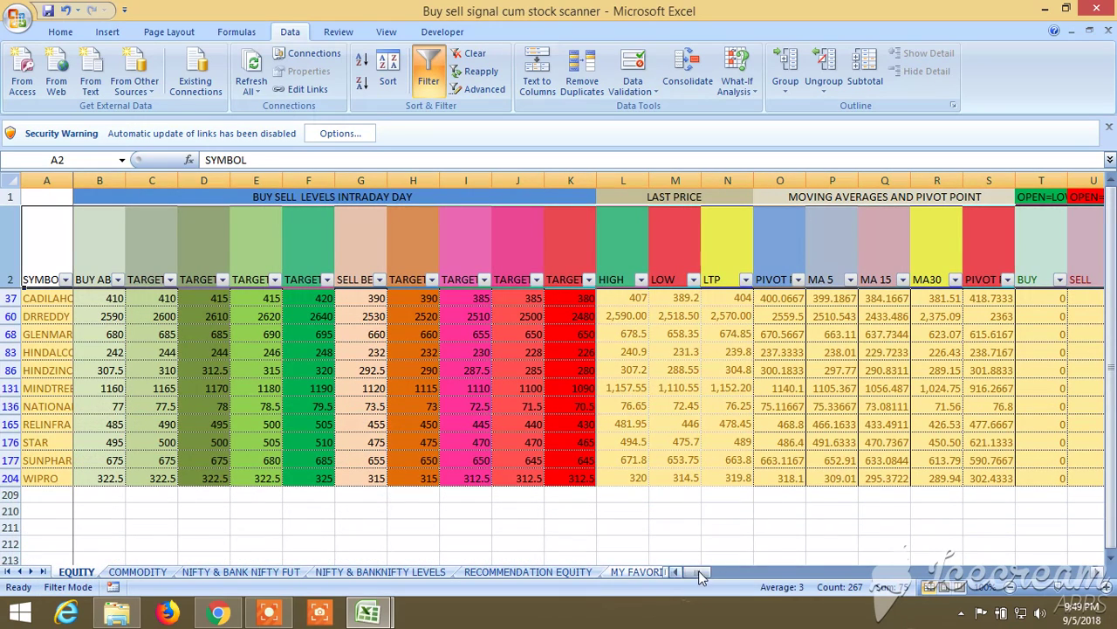
- Apply a custom "is greater than" number filter to the LTP column on the EQUITY sheet
{"action": "left_click", "coordinate": [746, 280]}
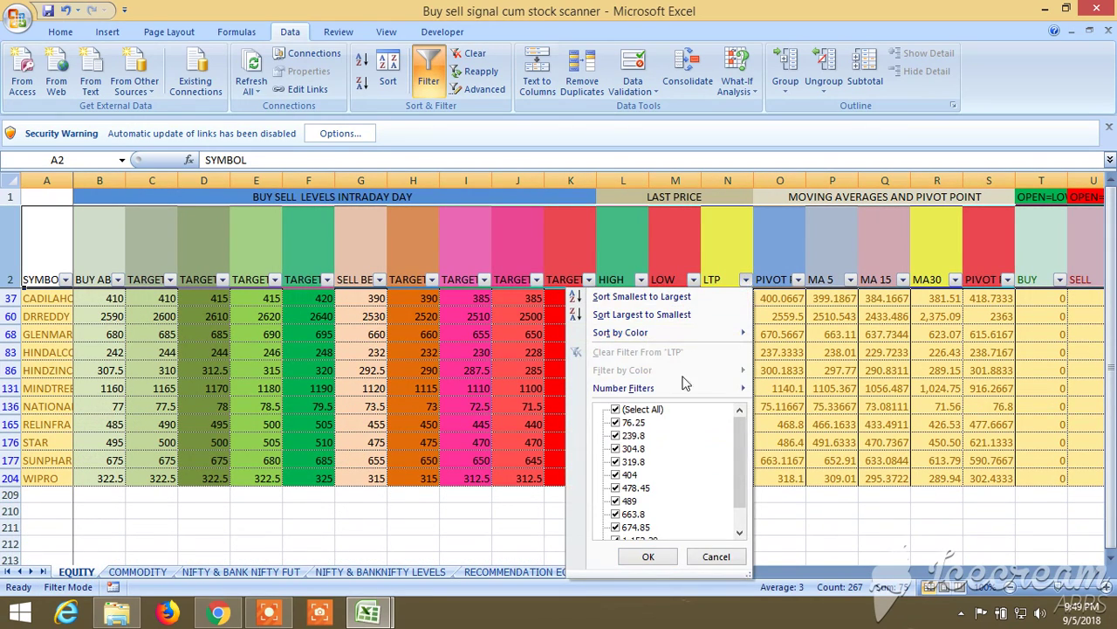
{"action": "mouse_move", "coordinate": [683, 390]}
{"action": "left_click", "coordinate": [811, 427]}
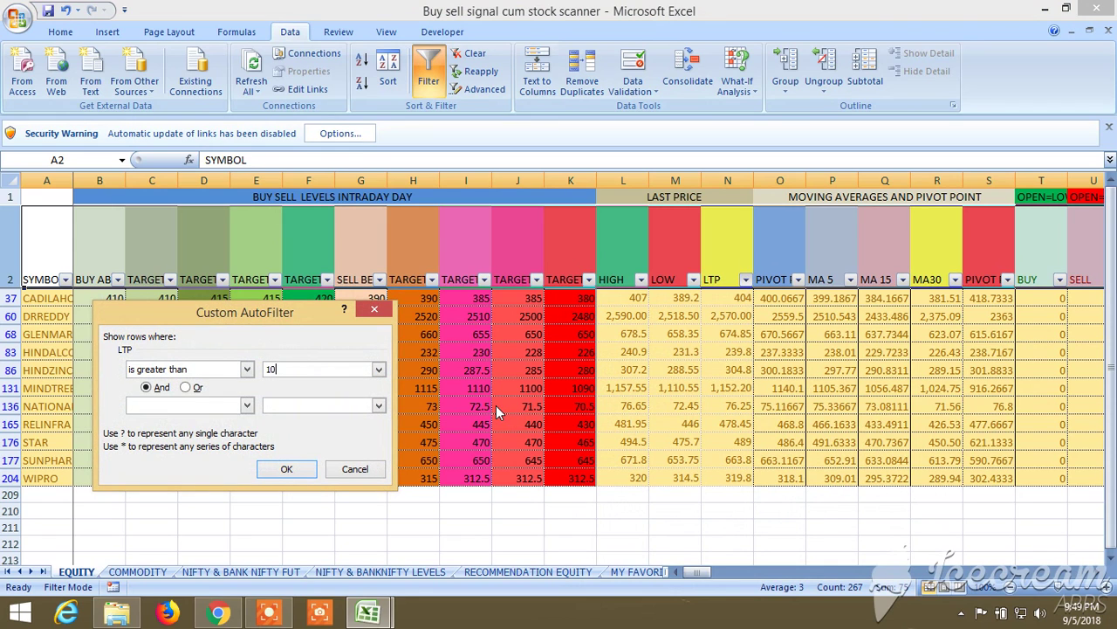
{"action": "left_click", "coordinate": [288, 468]}
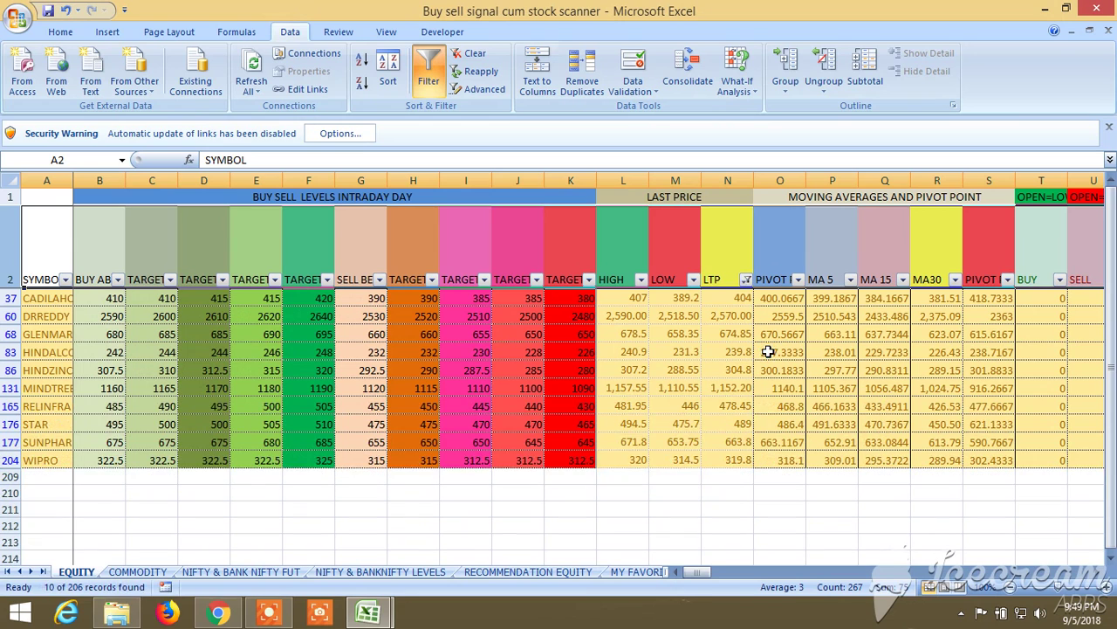
- Filter the UP column of the EMA 5-8-13 crossover to show only TRUE
{"action": "left_click_drag", "start_coordinate": [694, 572], "coordinate": [736, 579]}
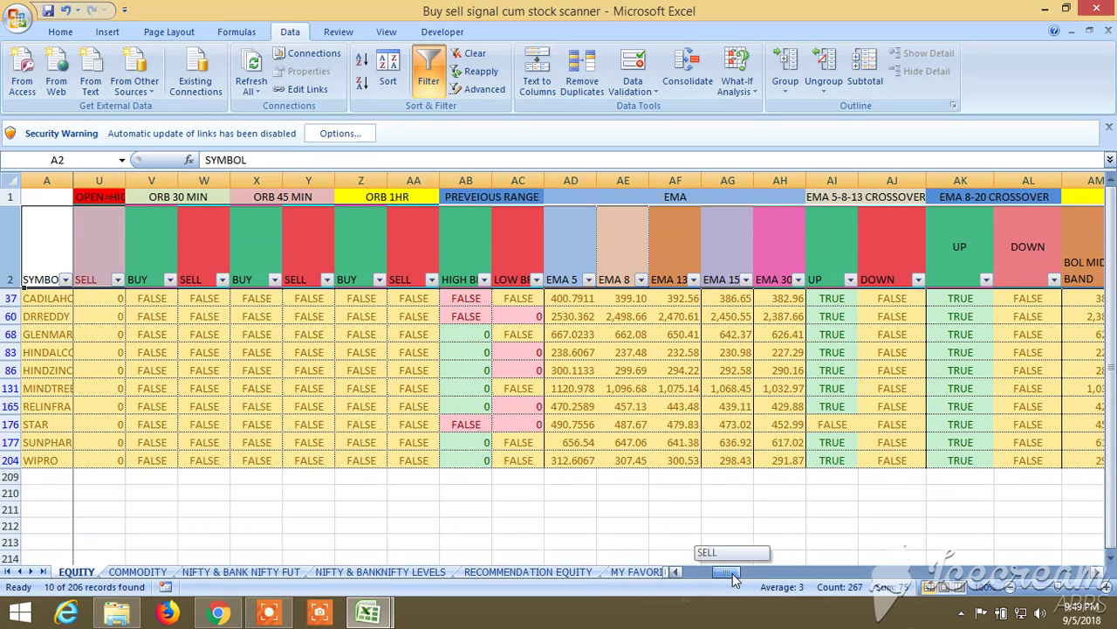
{"action": "left_click", "coordinate": [850, 279]}
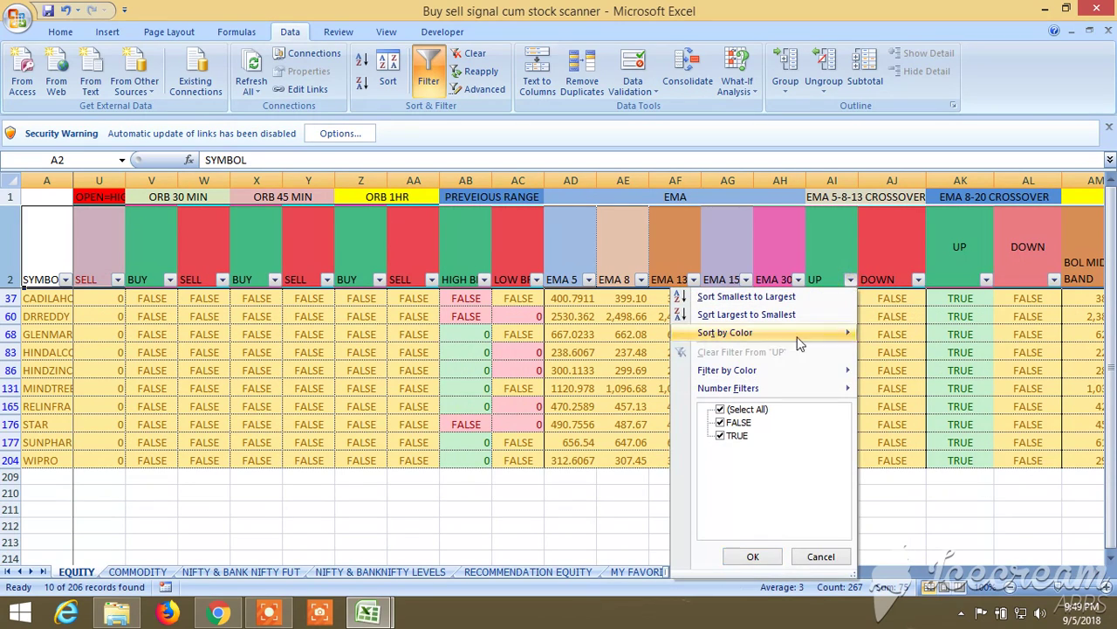
{"action": "left_click", "coordinate": [723, 424]}
{"action": "left_click", "coordinate": [753, 556]}
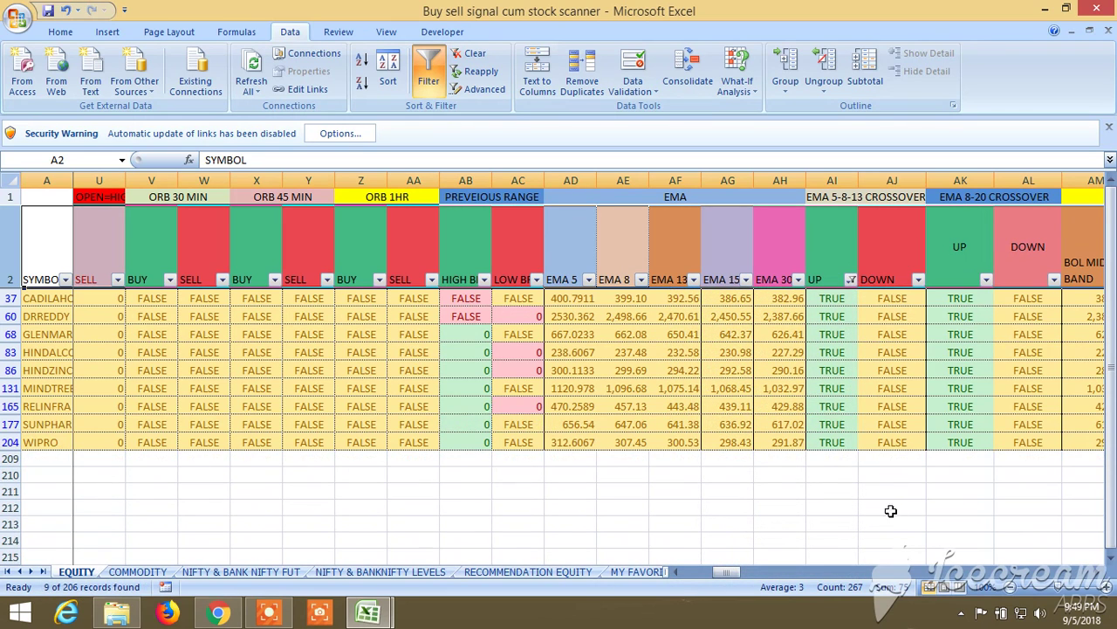
- Examine the EMA 8-20 crossover, Bollinger band, Keltner channel, MACD, RSI and stochastic columns for the filtered stocks
{"action": "left_click", "coordinate": [1098, 572]}
{"action": "left_click", "coordinate": [1098, 571]}
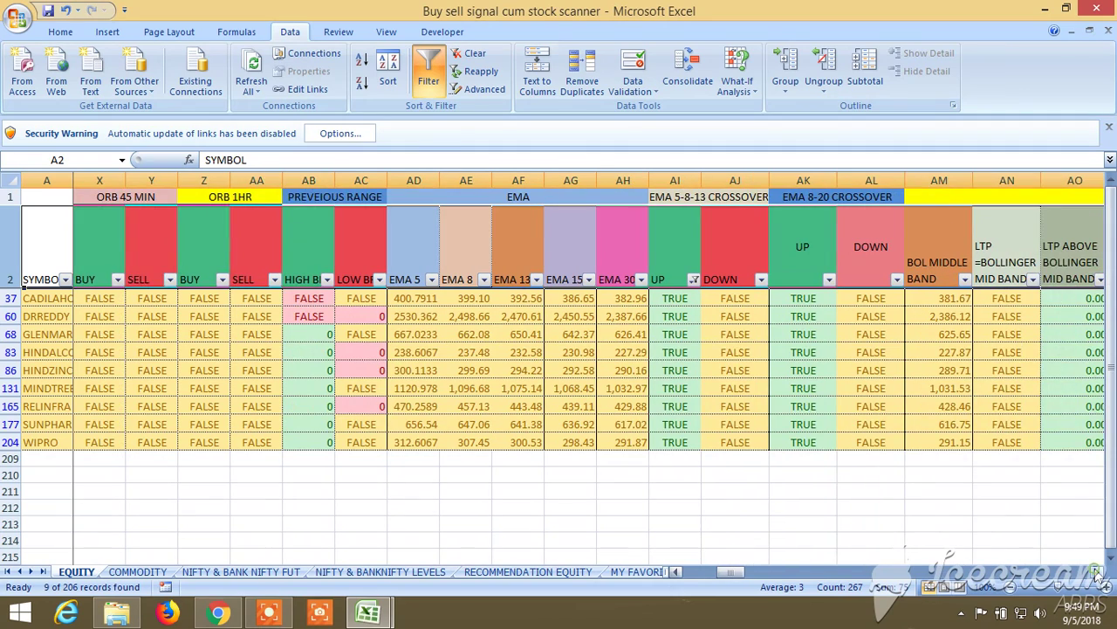
{"action": "left_click", "coordinate": [1097, 572]}
{"action": "left_click", "coordinate": [1097, 571]}
{"action": "left_click", "coordinate": [1097, 572]}
{"action": "left_click", "coordinate": [1097, 572]}
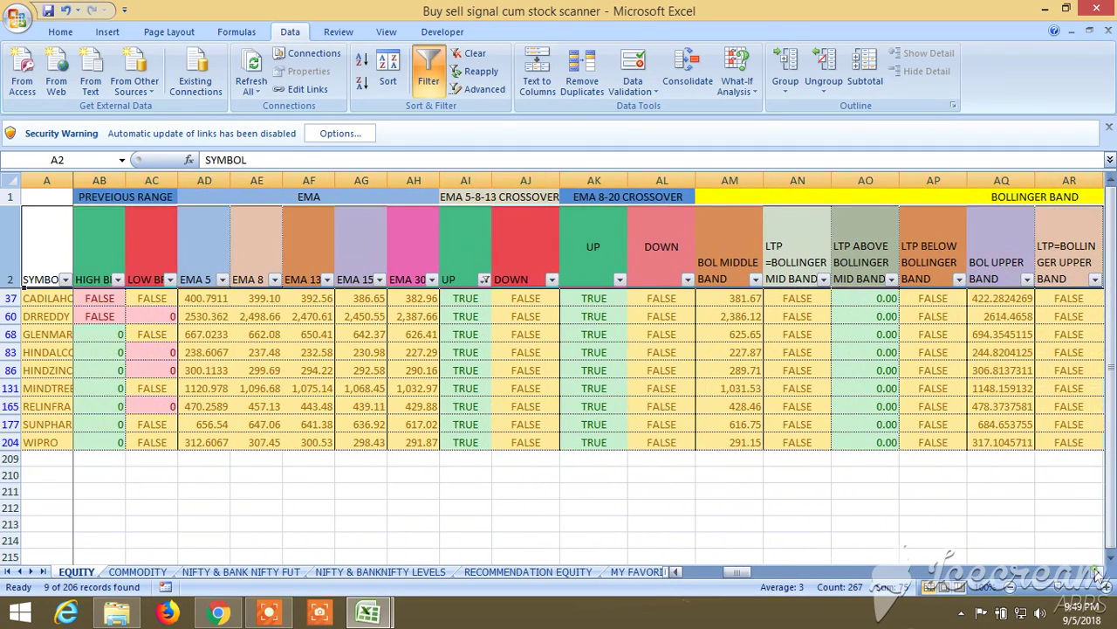
{"action": "left_click", "coordinate": [1098, 572]}
{"action": "left_click", "coordinate": [1098, 572]}
{"action": "left_click", "coordinate": [1097, 572]}
{"action": "left_click", "coordinate": [1097, 572]}
{"action": "left_click", "coordinate": [1098, 572]}
{"action": "left_click", "coordinate": [1098, 572]}
{"action": "left_click", "coordinate": [1097, 571]}
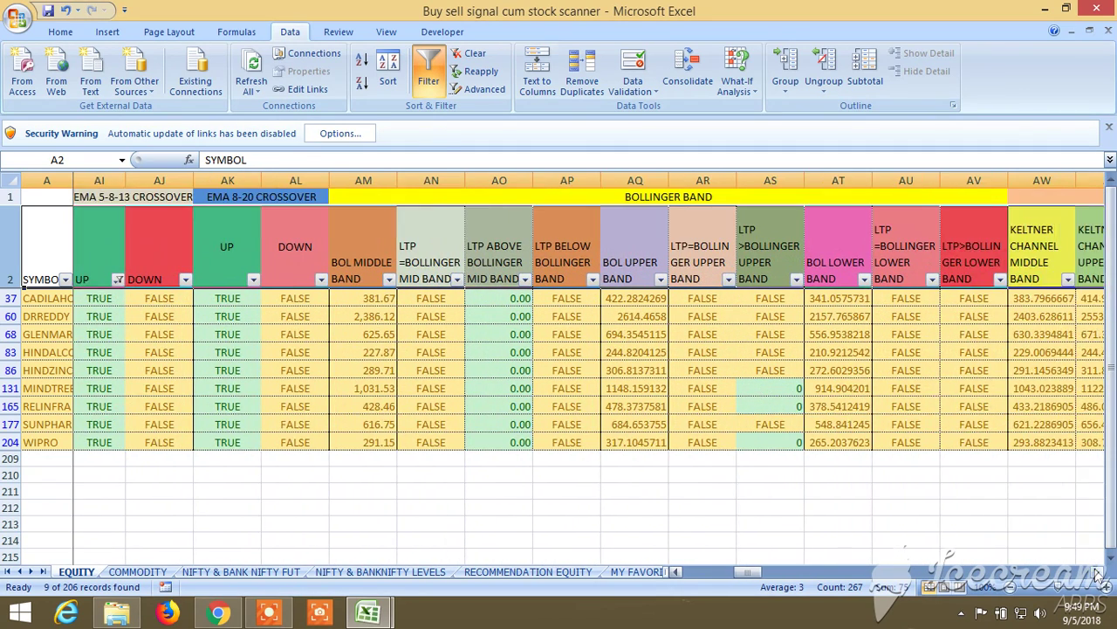
{"action": "left_click", "coordinate": [1097, 572]}
{"action": "left_click", "coordinate": [1097, 572]}
{"action": "left_click", "coordinate": [1098, 572]}
{"action": "left_click", "coordinate": [1097, 571]}
{"action": "left_click", "coordinate": [1097, 572]}
{"action": "left_click", "coordinate": [1097, 572]}
{"action": "left_click", "coordinate": [1097, 572]}
{"action": "left_click", "coordinate": [1097, 572]}
{"action": "left_click", "coordinate": [1098, 572]}
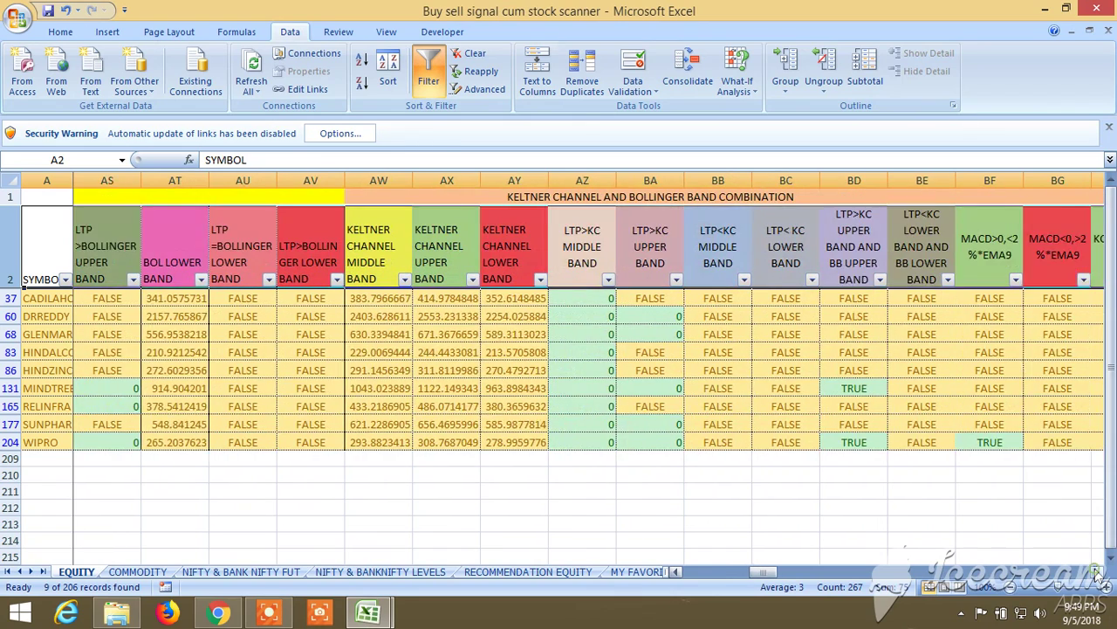
{"action": "left_click", "coordinate": [1098, 572]}
{"action": "left_click", "coordinate": [1097, 571]}
{"action": "left_click", "coordinate": [1097, 571]}
{"action": "left_click", "coordinate": [1097, 572]}
{"action": "left_click", "coordinate": [1098, 572]}
{"action": "left_click", "coordinate": [1097, 572]}
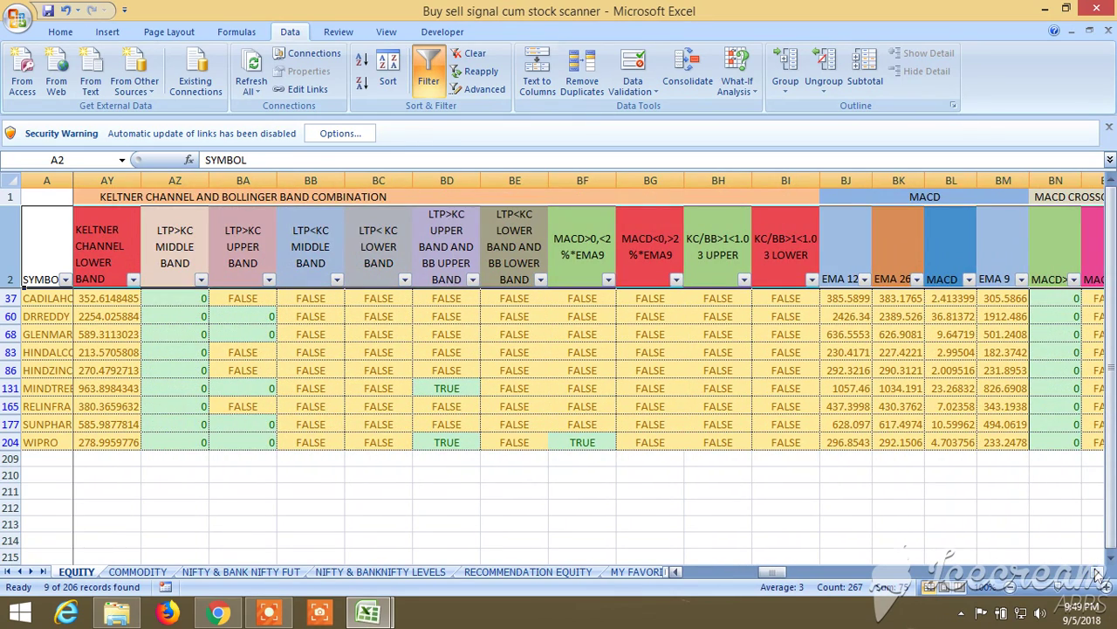
{"action": "left_click", "coordinate": [1097, 571]}
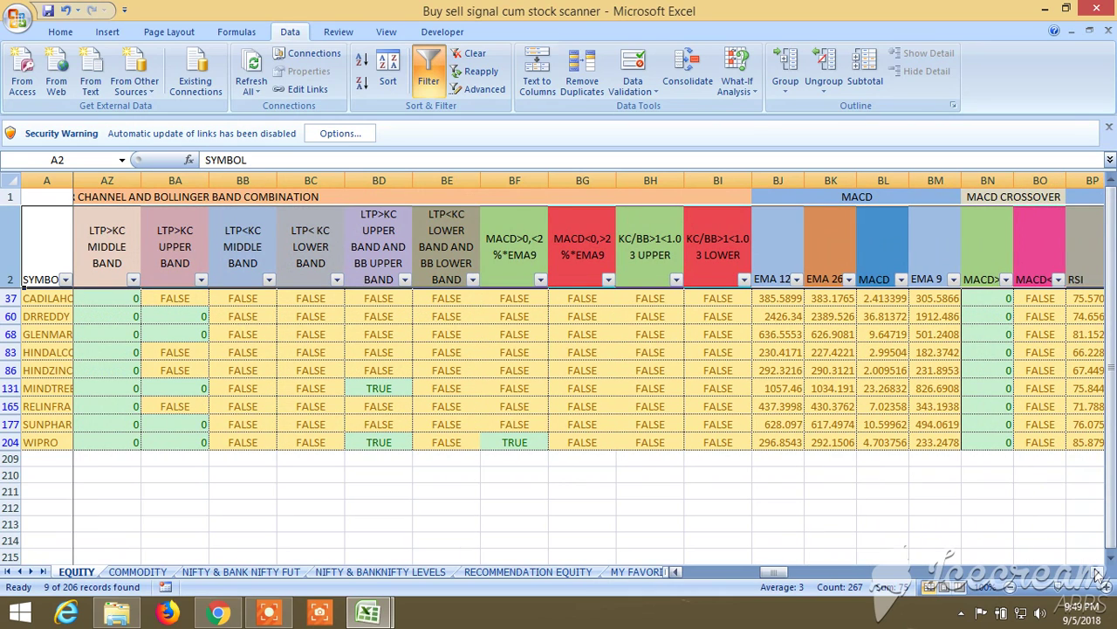
{"action": "left_click", "coordinate": [1097, 571]}
{"action": "left_click", "coordinate": [1098, 572]}
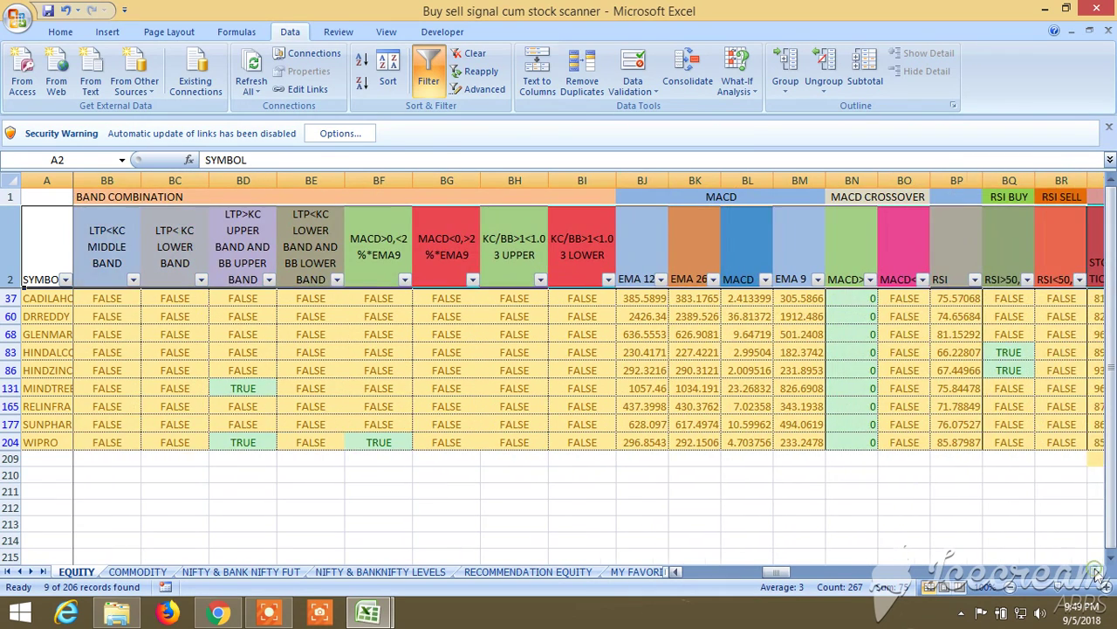
{"action": "left_click", "coordinate": [1098, 572]}
{"action": "left_click", "coordinate": [1098, 572]}
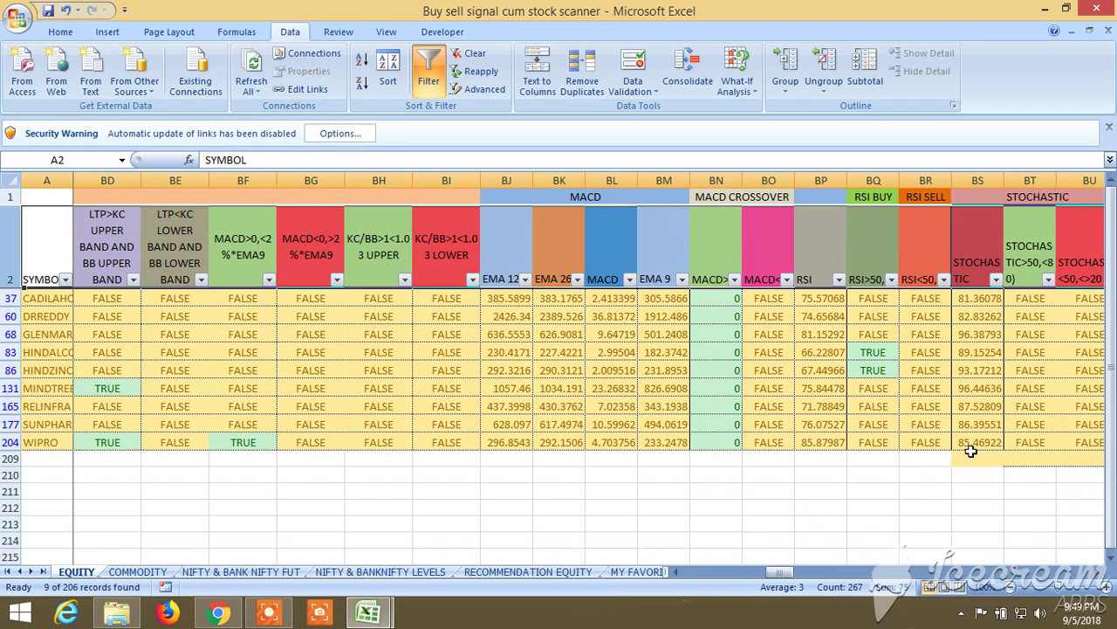
{"action": "left_click", "coordinate": [1096, 572]}
{"action": "left_click", "coordinate": [1097, 572]}
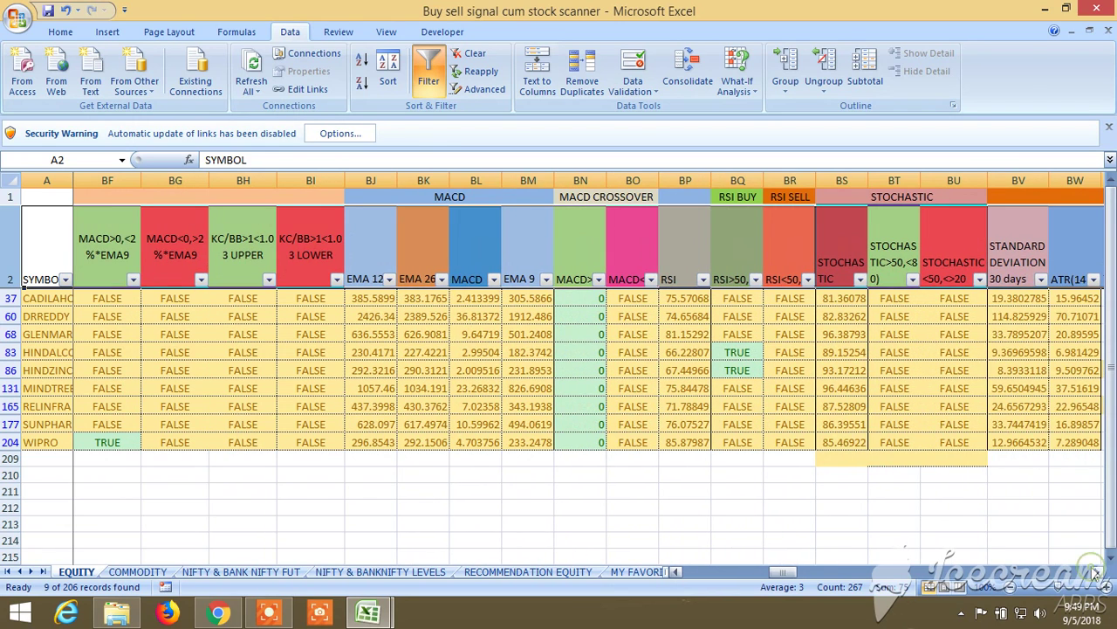
{"action": "left_click", "coordinate": [1096, 572]}
{"action": "left_click", "coordinate": [1096, 573]}
{"action": "left_click", "coordinate": [1096, 572]}
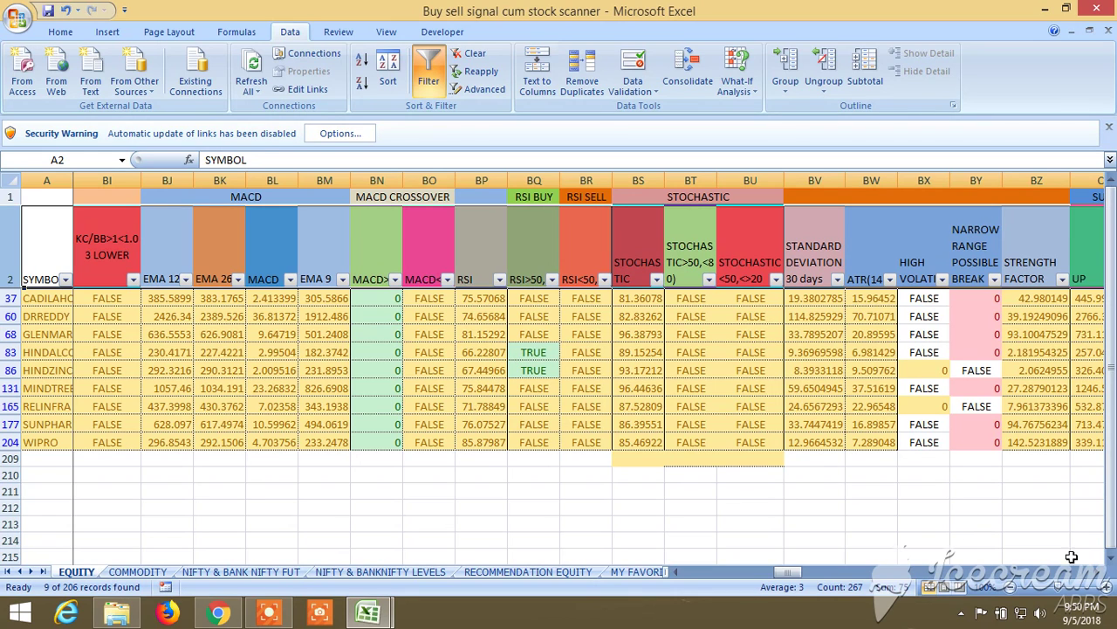
- Filter the narrow range possible break column to show only 0
{"action": "left_click", "coordinate": [1096, 572]}
{"action": "left_click", "coordinate": [1096, 572]}
{"action": "left_click", "coordinate": [1096, 573]}
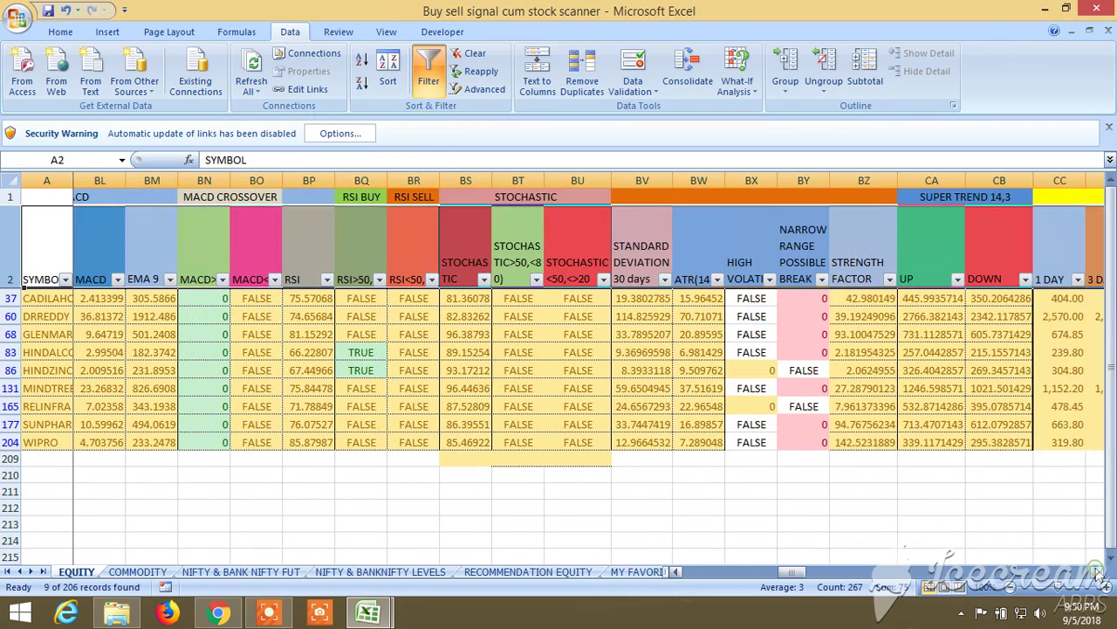
{"action": "left_click", "coordinate": [823, 279]}
{"action": "left_click", "coordinate": [650, 436]}
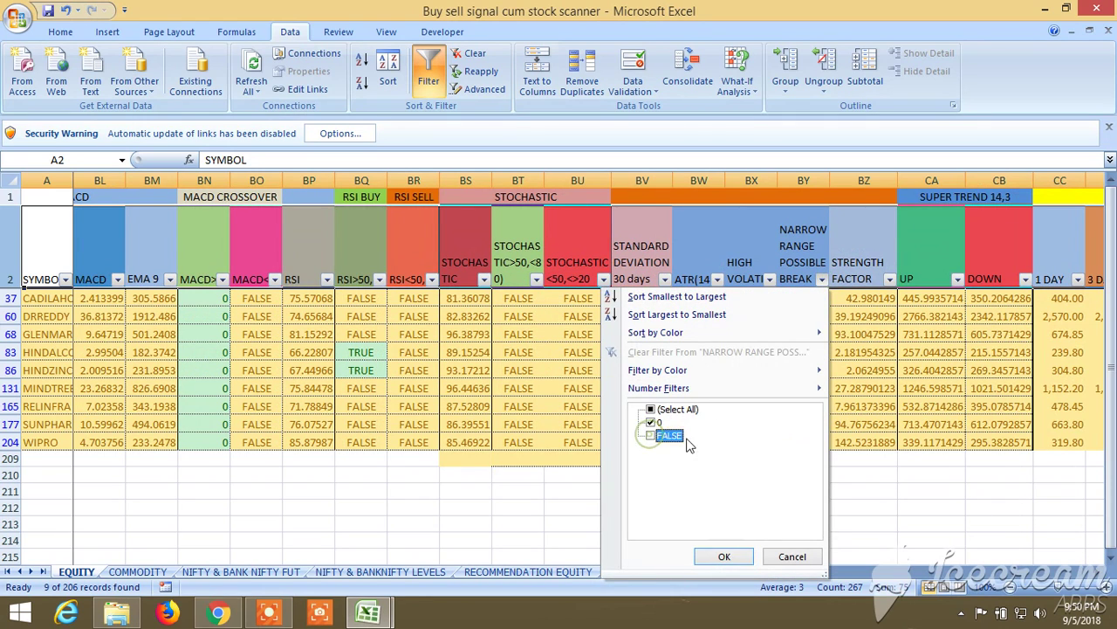
{"action": "left_click", "coordinate": [724, 557]}
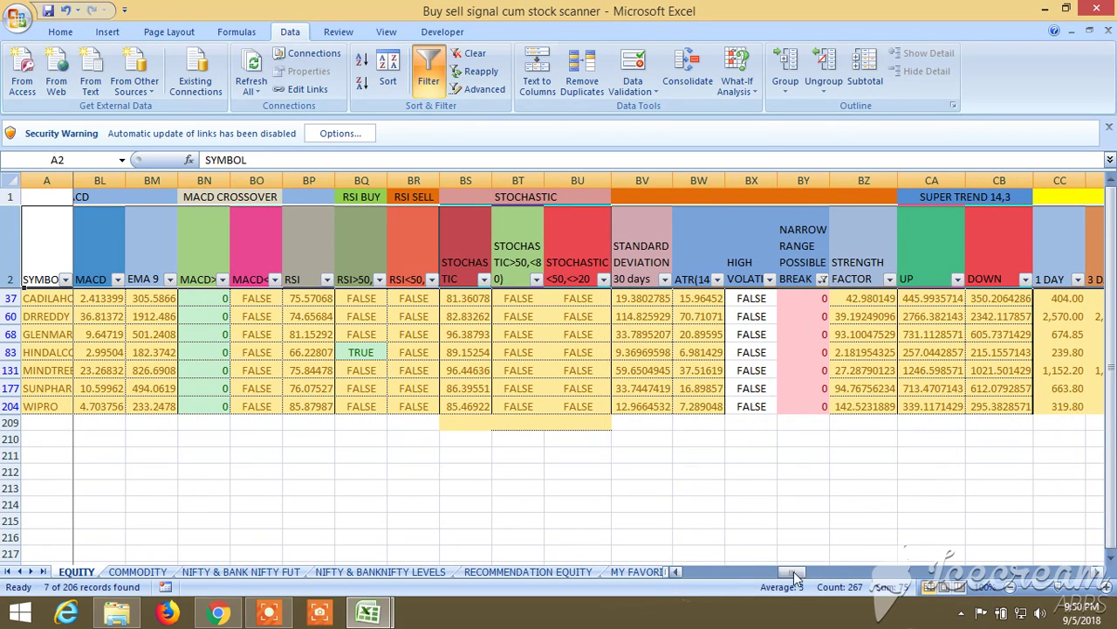
- Examine the filtered stocks' reversal points and their LTP position against the intraday and positional buy/sell levels
{"action": "left_click_drag", "start_coordinate": [789, 574], "coordinate": [815, 576]}
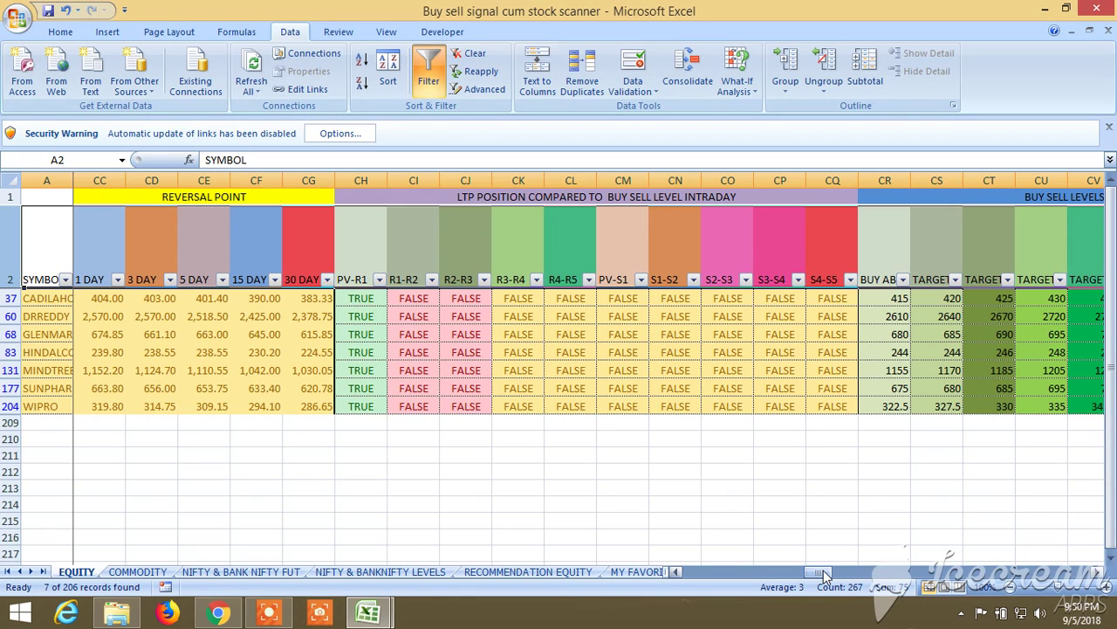
{"action": "left_click_drag", "start_coordinate": [824, 575], "coordinate": [878, 576]}
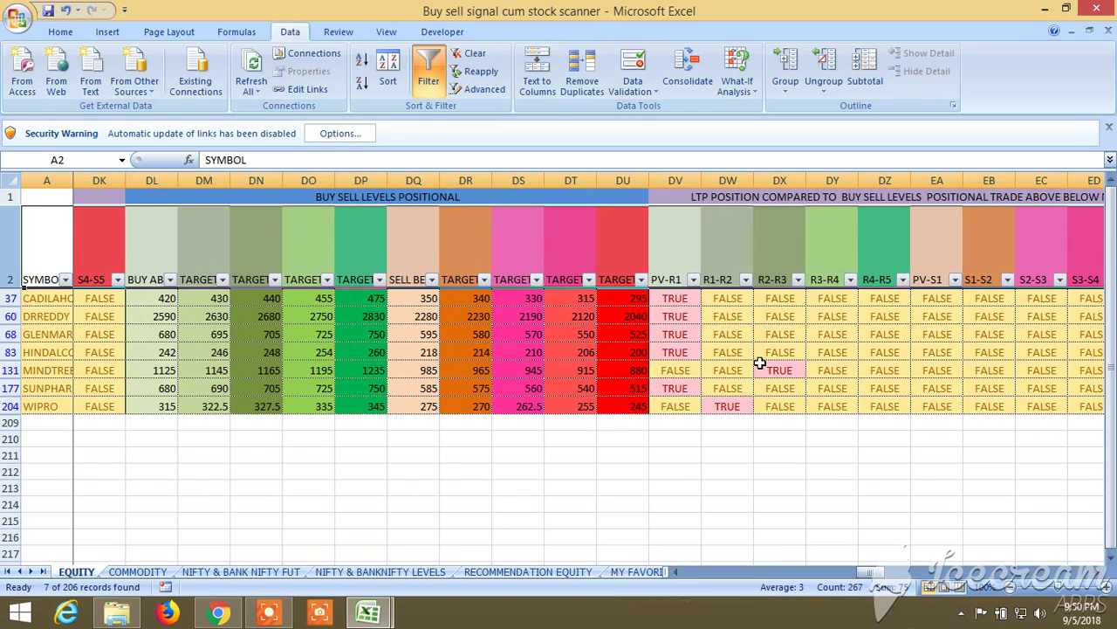
- Filter the PV-R1 column of the LTP position compared to positional buy/sell levels to show only TRUE
{"action": "left_click", "coordinate": [693, 279]}
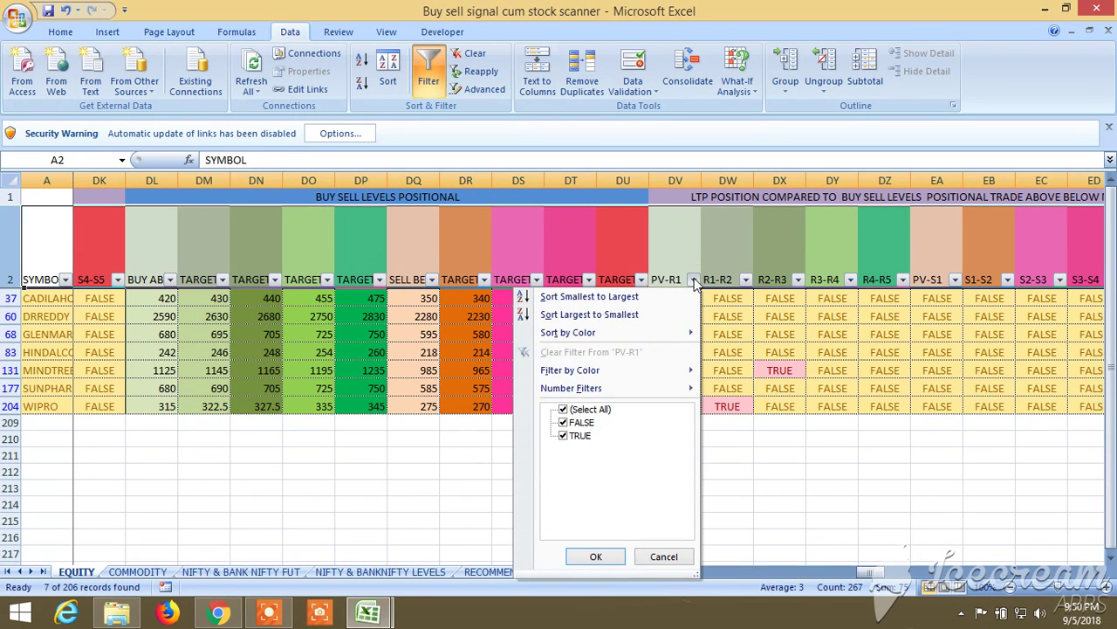
{"action": "left_click", "coordinate": [563, 422]}
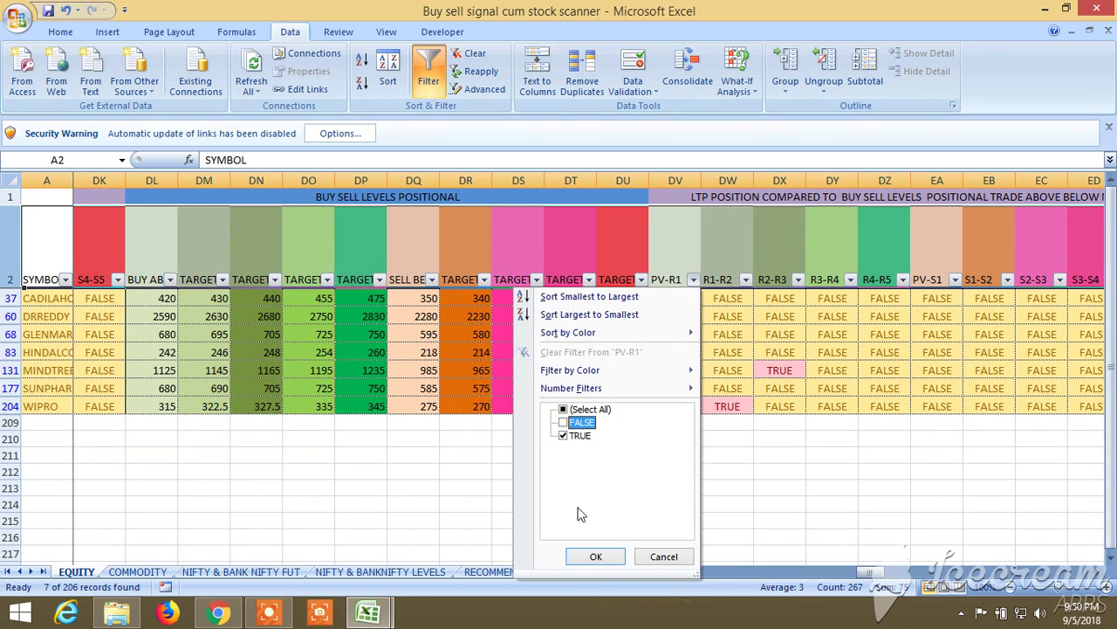
{"action": "left_click", "coordinate": [594, 556]}
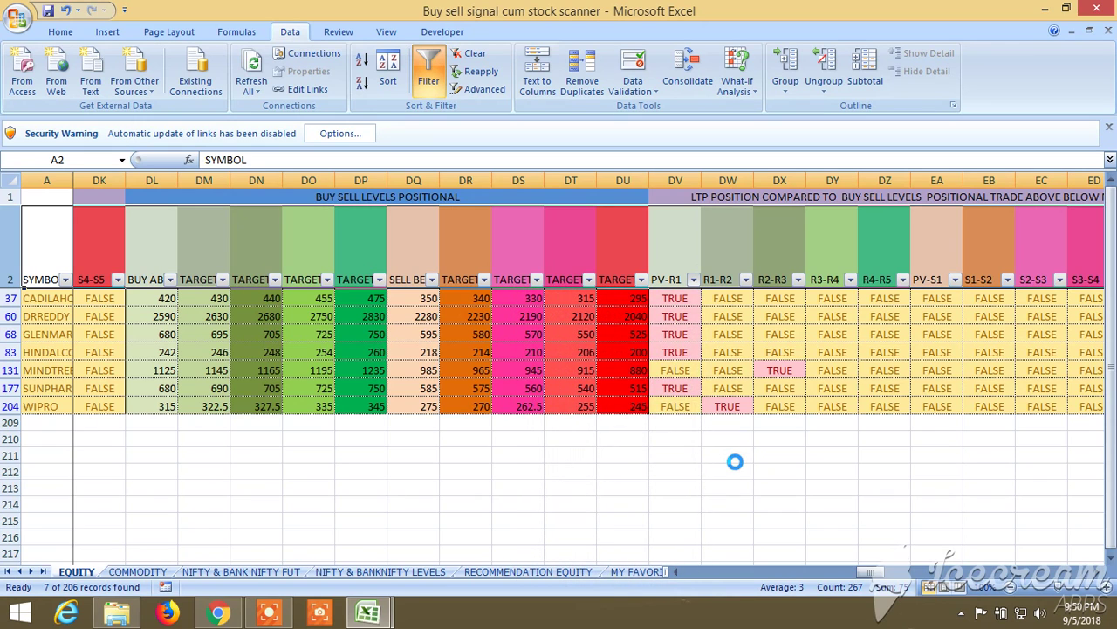
- Filter the CO3 column under Positive Change OI to exclude 0
{"action": "left_click_drag", "start_coordinate": [872, 572], "coordinate": [915, 579]}
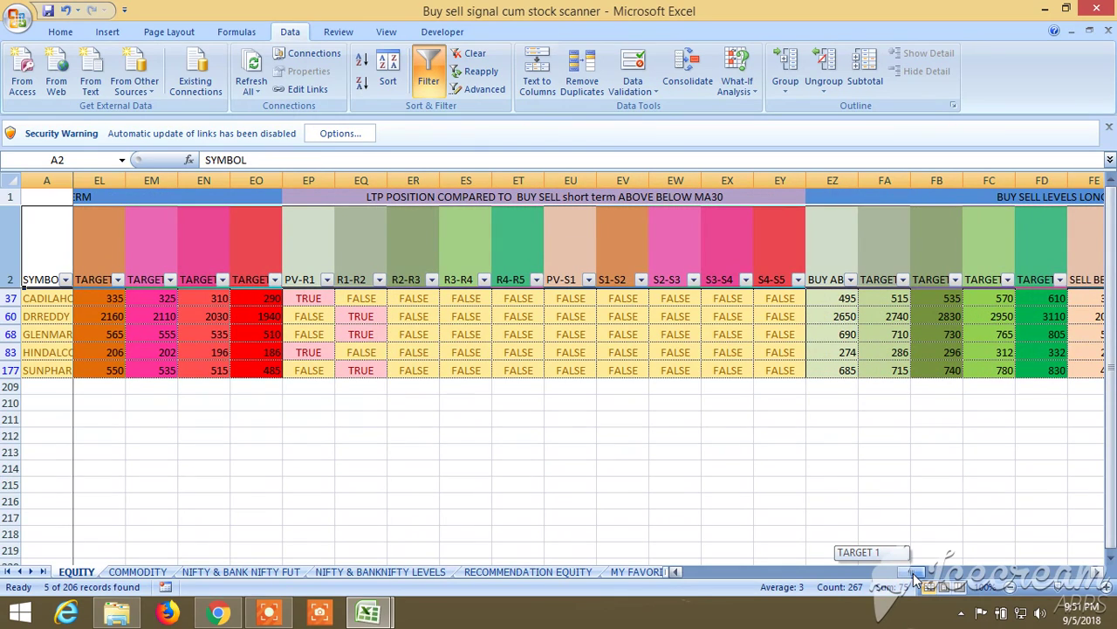
{"action": "left_click_drag", "start_coordinate": [914, 573], "coordinate": [976, 582]}
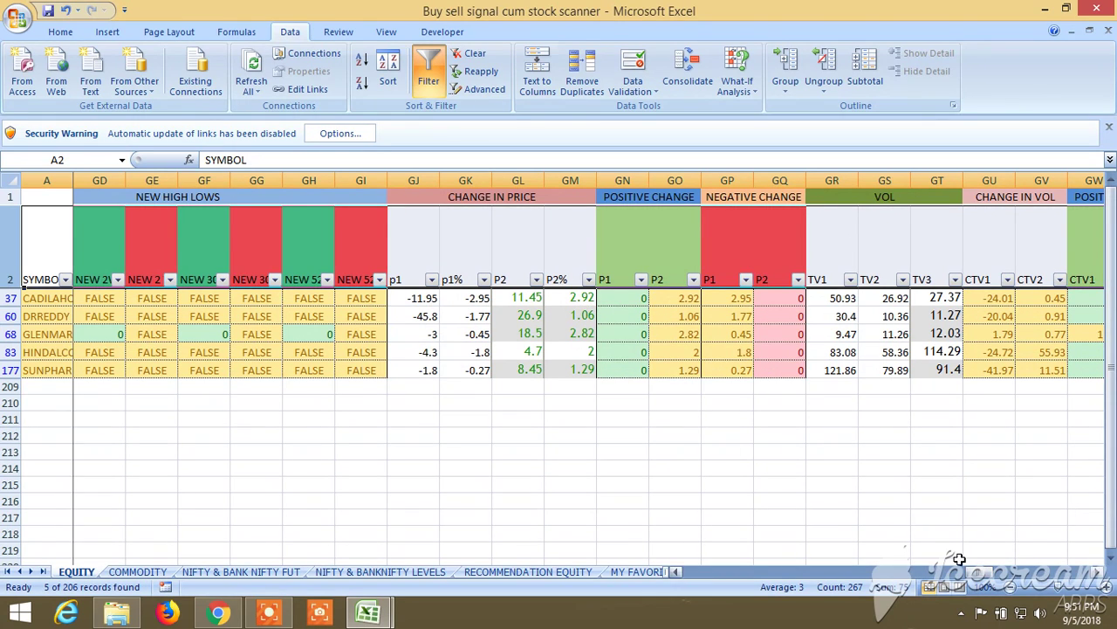
{"action": "left_click_drag", "start_coordinate": [976, 574], "coordinate": [1000, 576]}
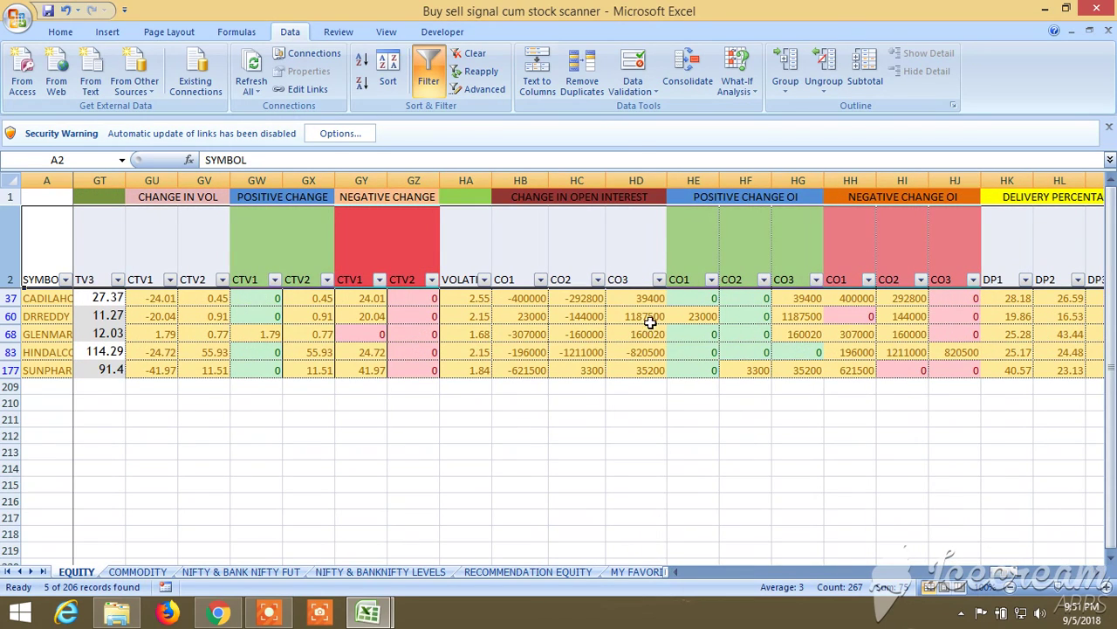
{"action": "left_click", "coordinate": [814, 280]}
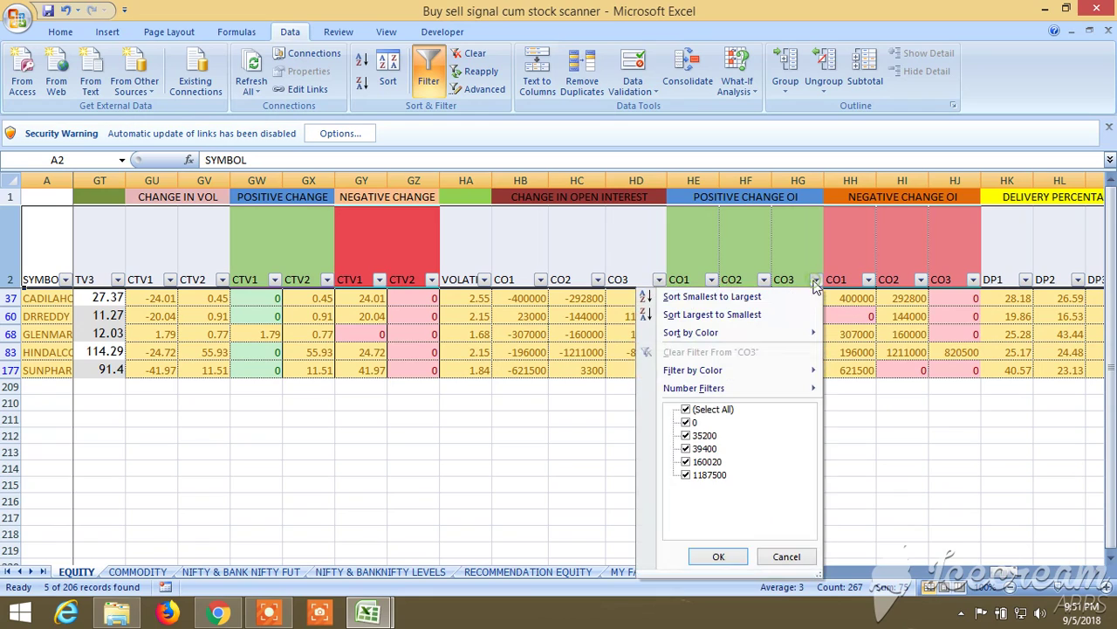
{"action": "left_click", "coordinate": [687, 423]}
{"action": "left_click", "coordinate": [721, 556]}
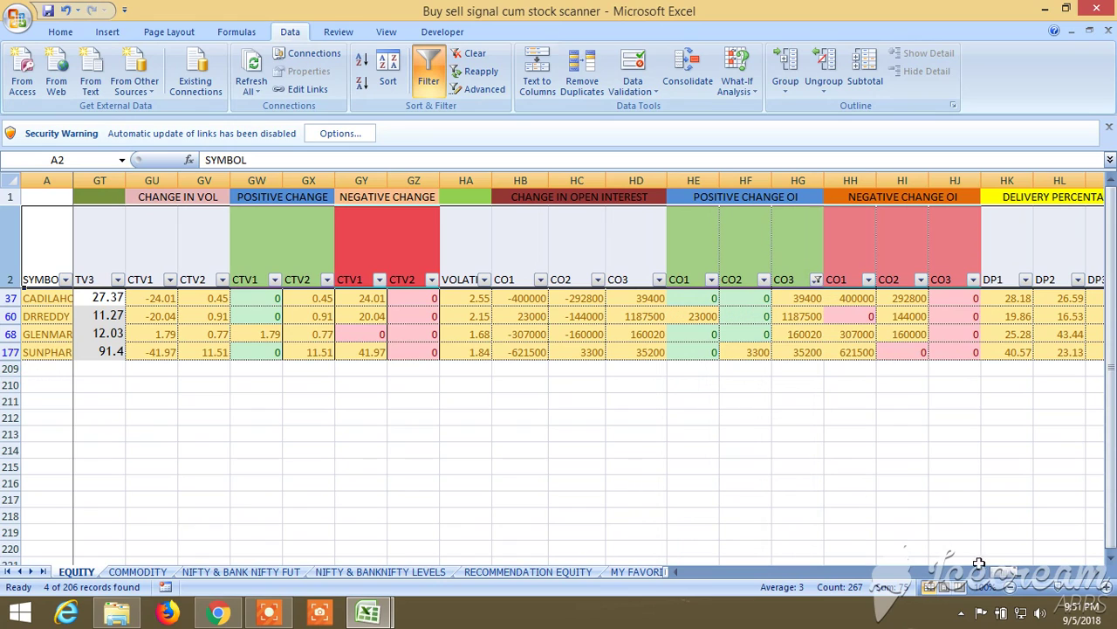
- Review the shortlisted symbols CADILAHC, DRREDDY, GLENMARK and SUNPHARMA one by one beside their intraday levels
{"action": "left_click_drag", "start_coordinate": [1002, 573], "coordinate": [687, 569]}
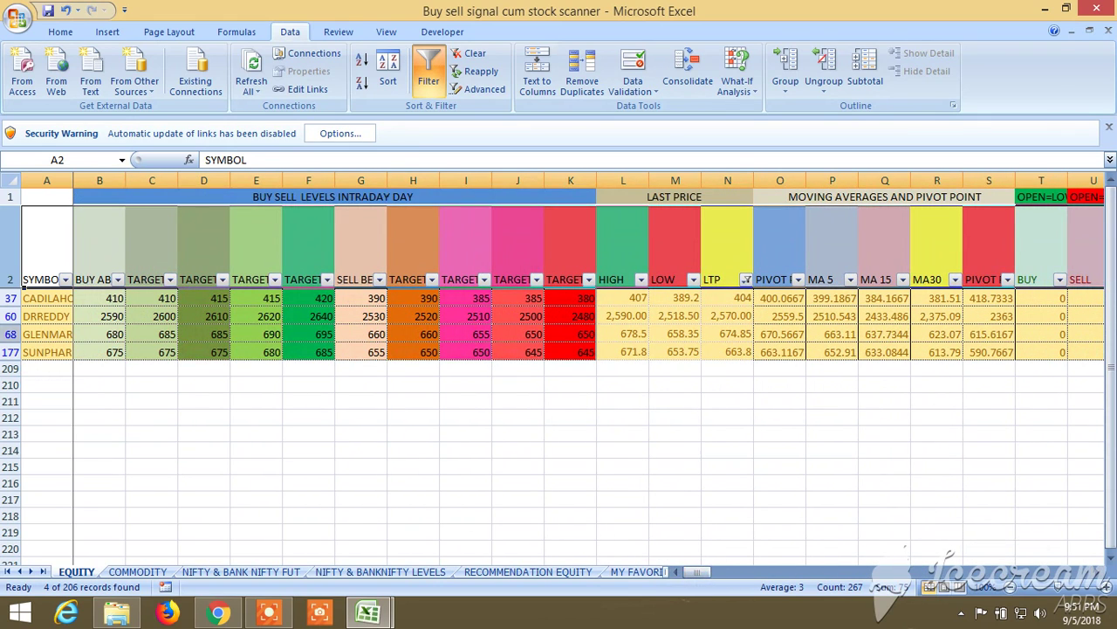
{"action": "left_click", "coordinate": [48, 298]}
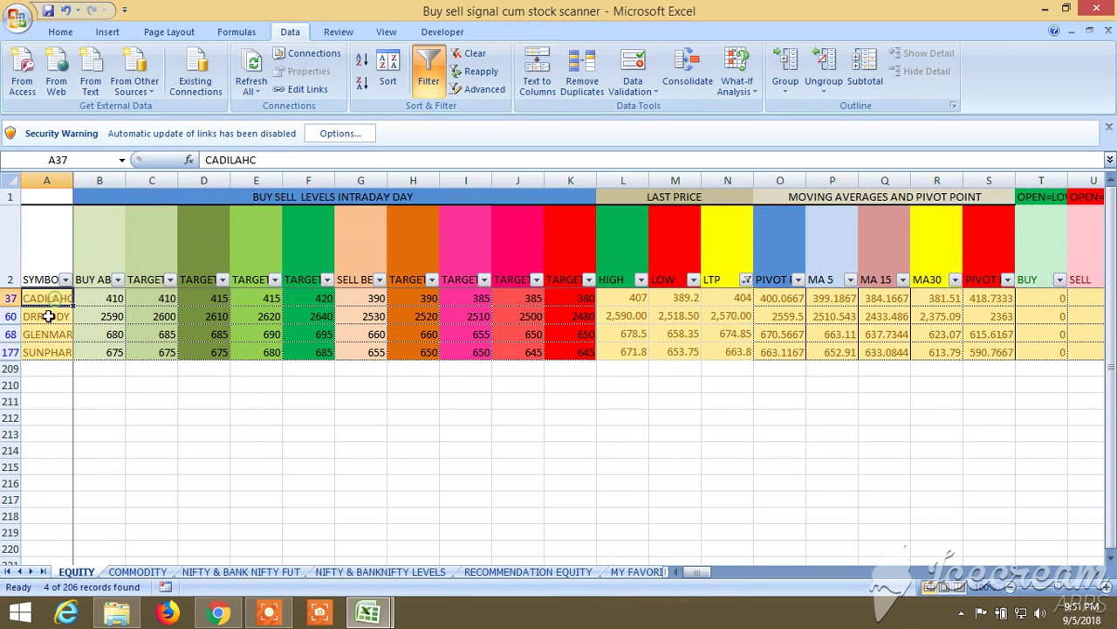
{"action": "left_click", "coordinate": [48, 318]}
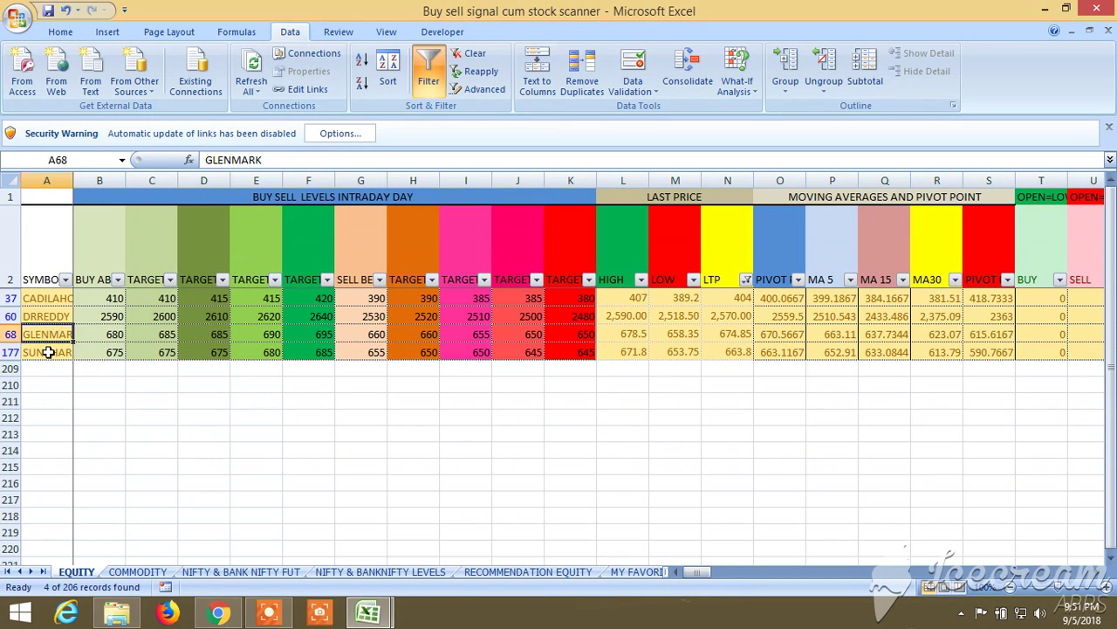
{"action": "left_click", "coordinate": [48, 352]}
{"action": "left_click", "coordinate": [54, 299]}
{"action": "left_click", "coordinate": [46, 316]}
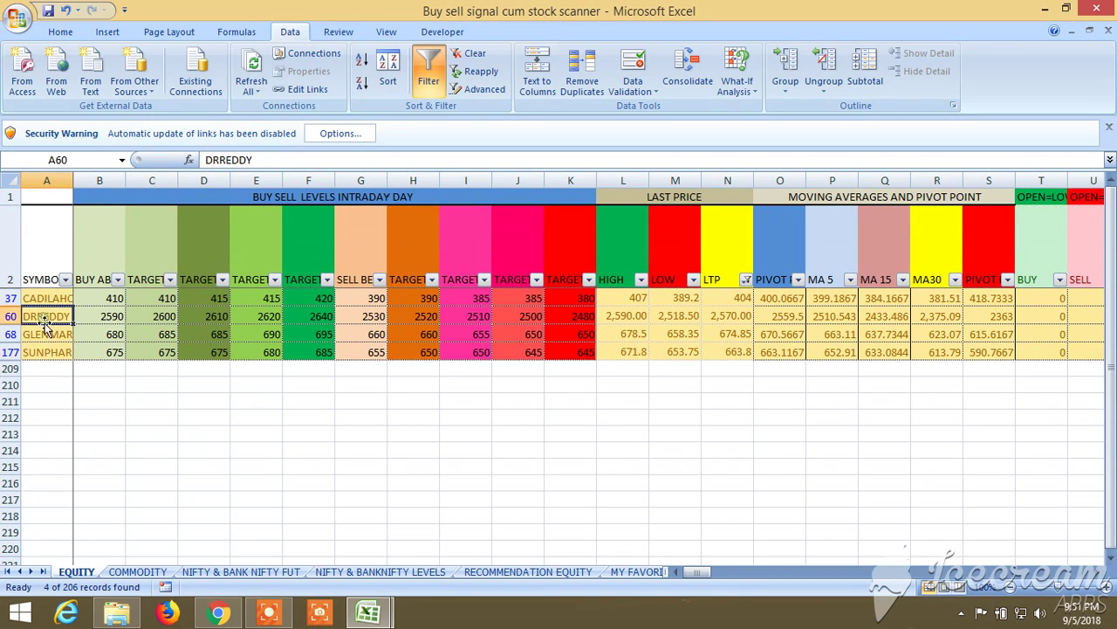
{"action": "left_click", "coordinate": [48, 334]}
{"action": "left_click", "coordinate": [54, 352]}
{"action": "left_click", "coordinate": [49, 334]}
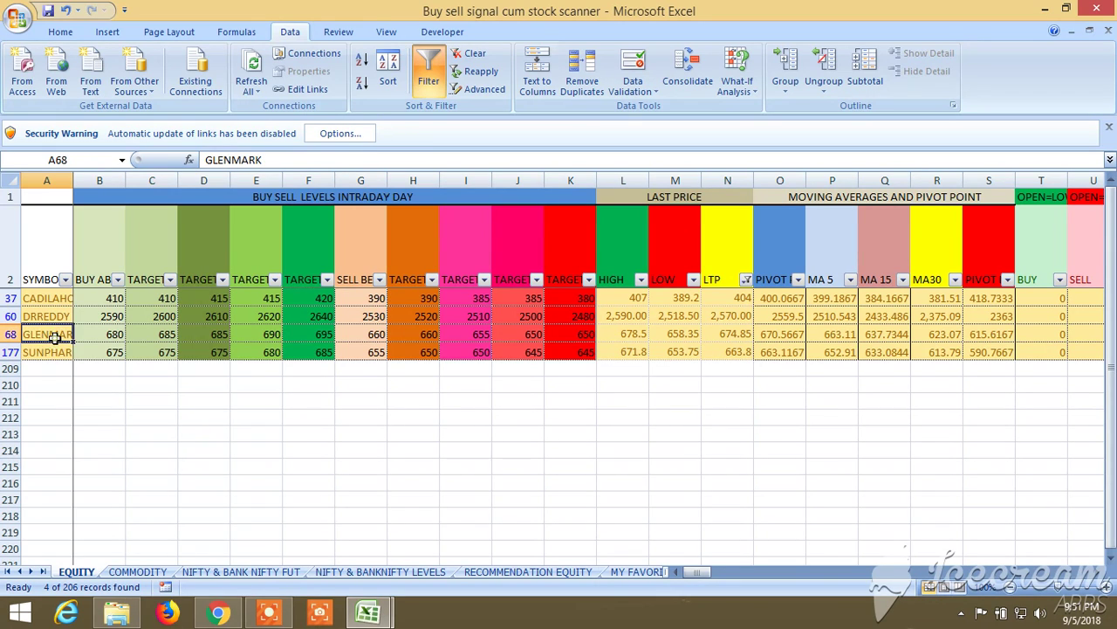
{"action": "left_click", "coordinate": [54, 316]}
{"action": "left_click", "coordinate": [60, 298]}
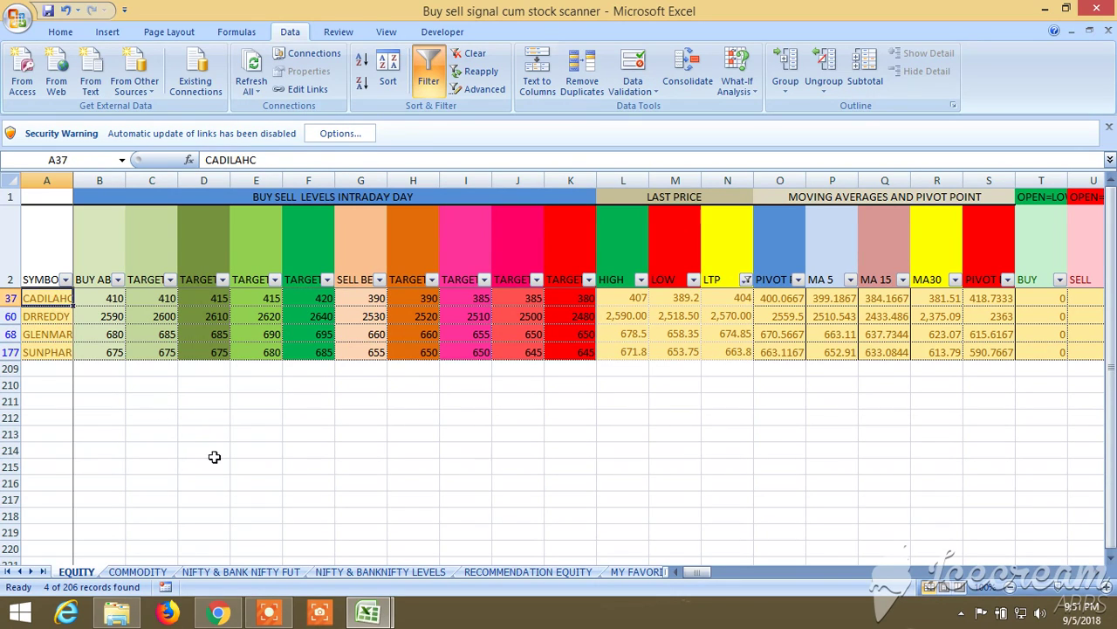
- Switch to Chrome and examine the calls and puts in the NSE option chain for CADILAHC
{"action": "left_click", "coordinate": [231, 616]}
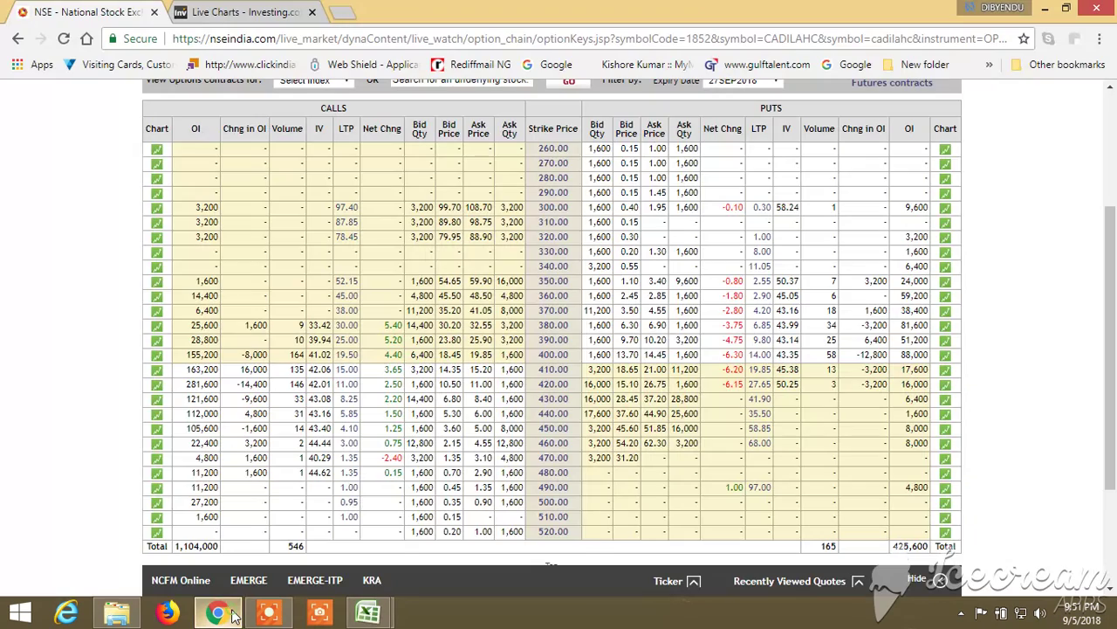
{"action": "scroll", "coordinate": [515, 308], "scroll_direction": "up", "scroll_amount": 2}
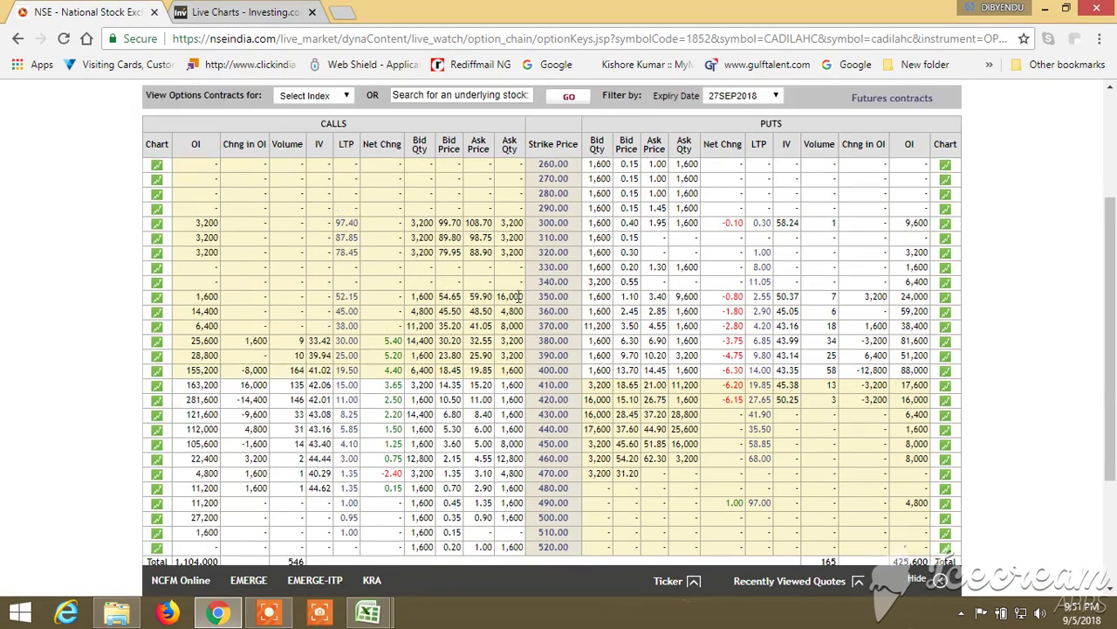
{"action": "scroll", "coordinate": [517, 301], "scroll_direction": "down", "scroll_amount": 2}
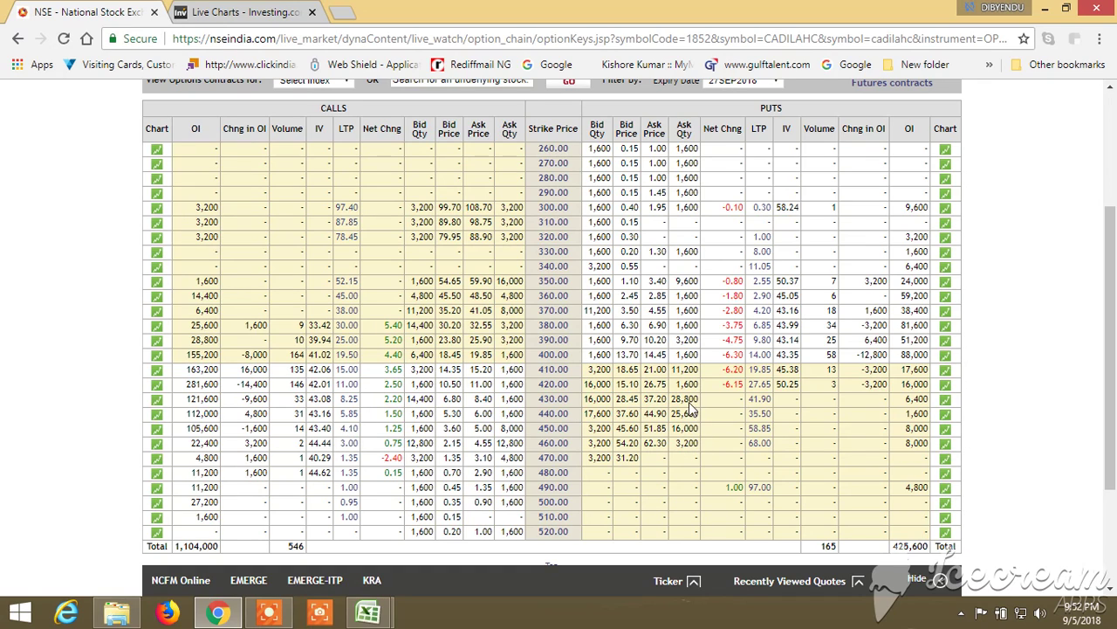
{"action": "scroll", "coordinate": [682, 382], "scroll_direction": "up", "scroll_amount": 2}
{"action": "scroll", "coordinate": [681, 332], "scroll_direction": "down", "scroll_amount": 3}
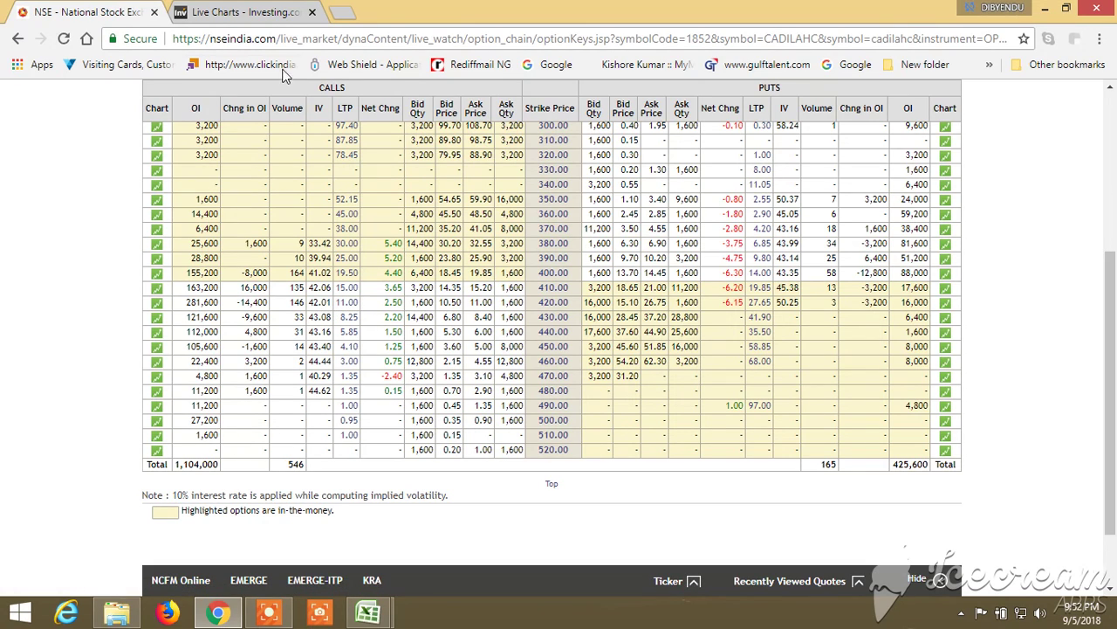
- Switch to the Investing.com Live Charts page and bring its chart area into view
{"action": "left_click", "coordinate": [269, 16]}
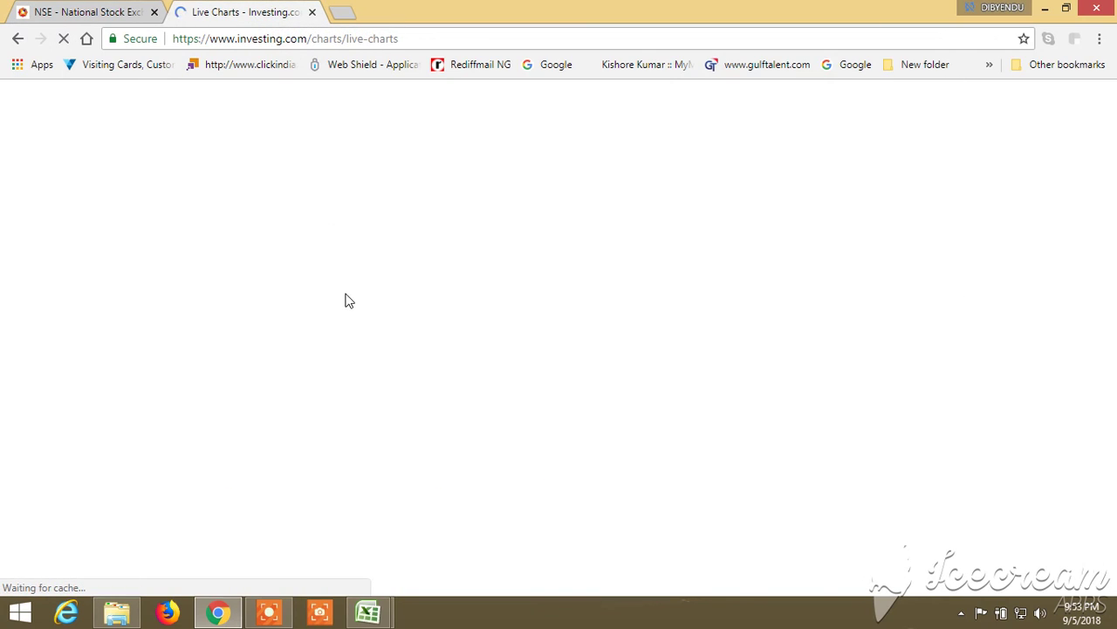
{"action": "scroll", "coordinate": [344, 302], "scroll_direction": "down", "scroll_amount": 2}
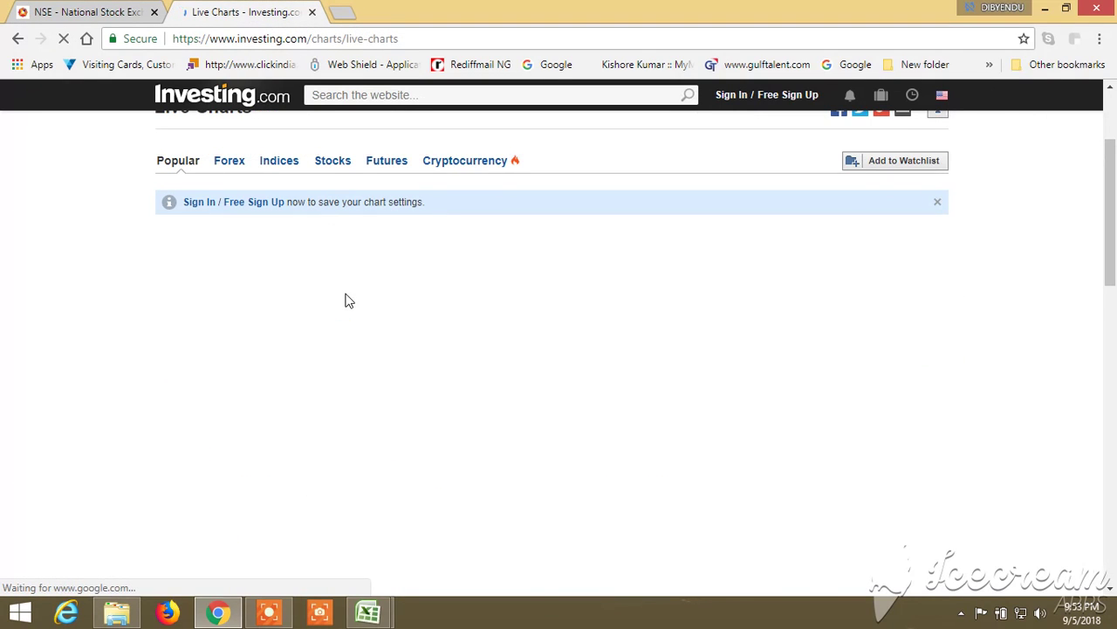